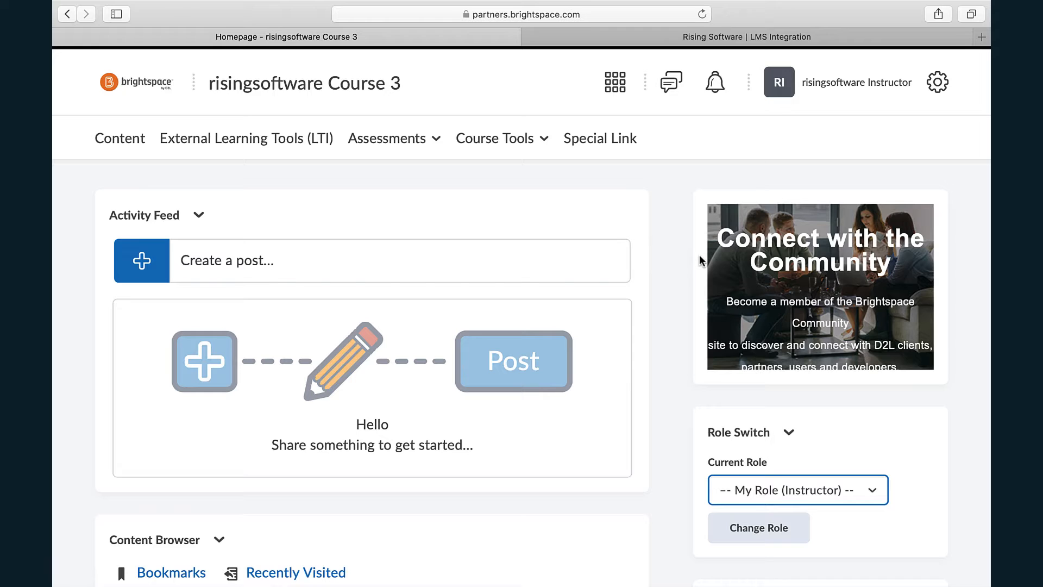
- Open the form for a new tool provider in the course's external learning tools
left_click(294, 144)
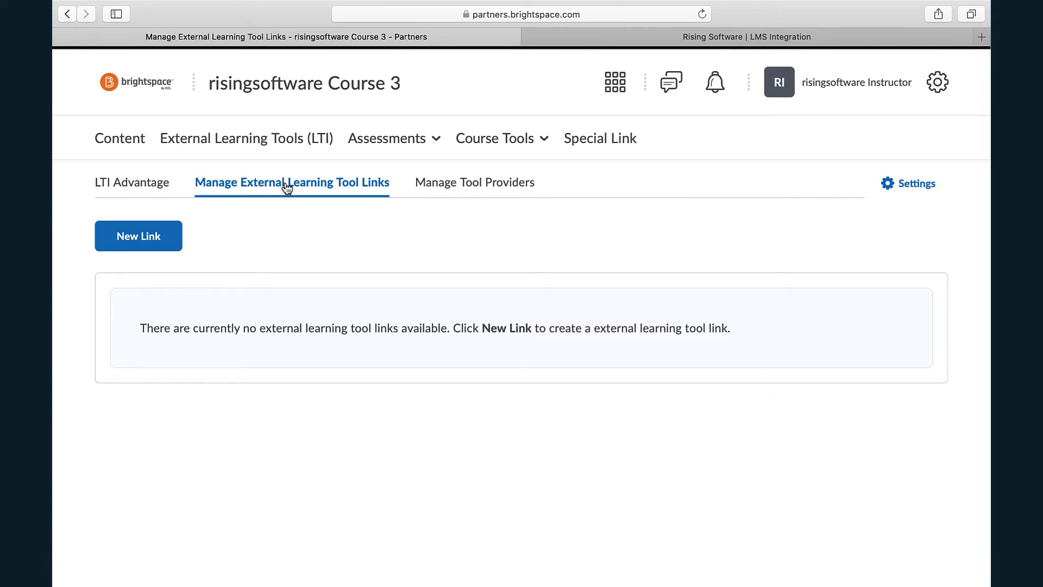
left_click(487, 190)
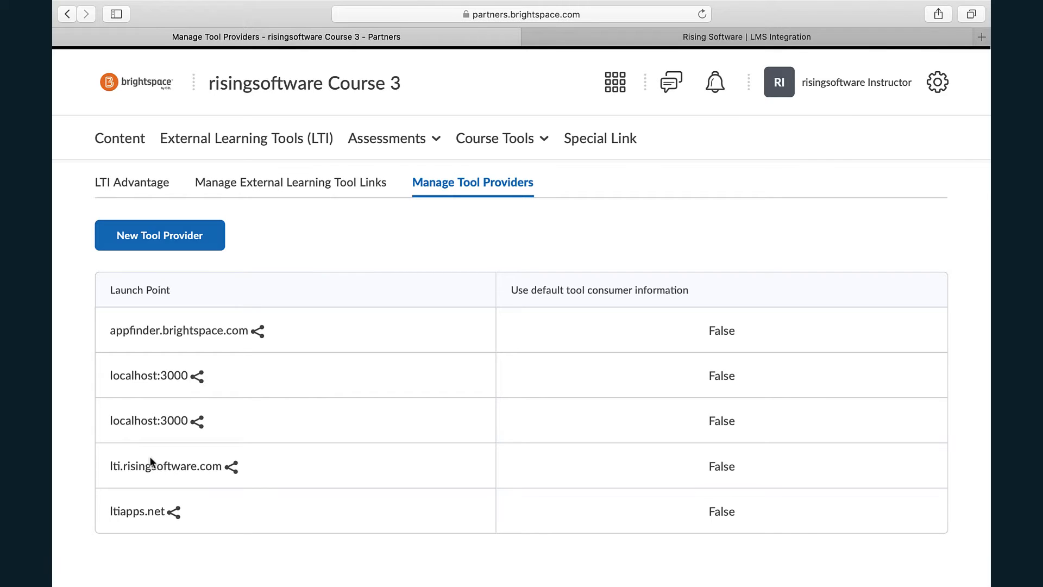
left_click(187, 248)
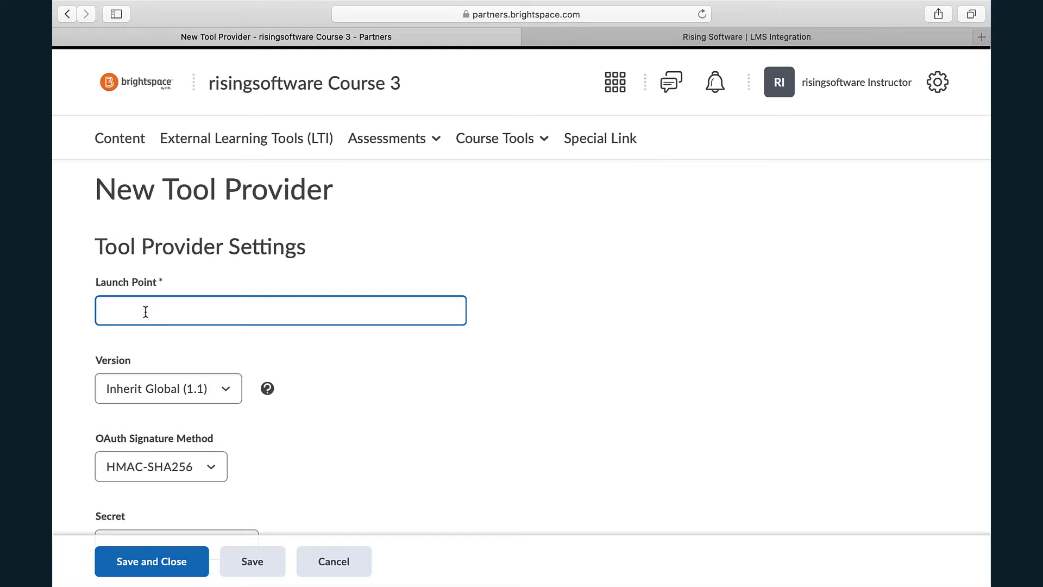
- Examine the new tool provider's launch point, version, signature, secret, key, contact and visibility fields
left_click(476, 365)
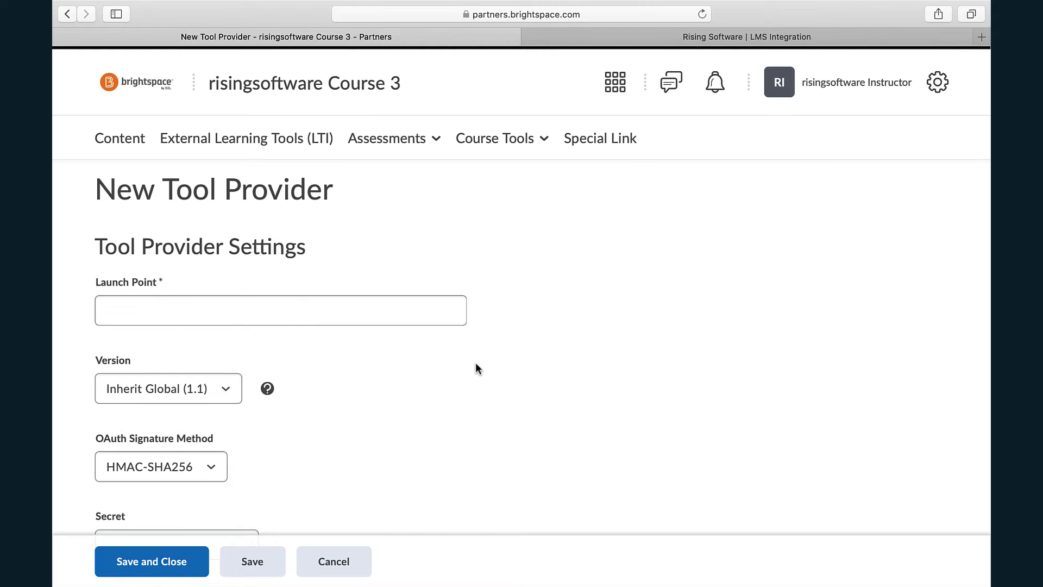
scroll(476, 364, "down", 10)
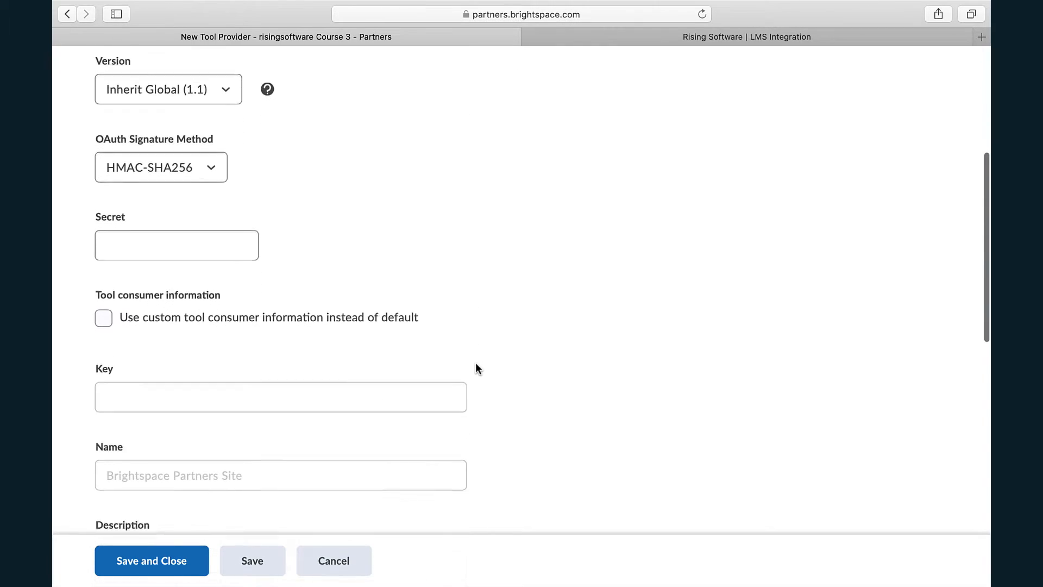
left_click(179, 210)
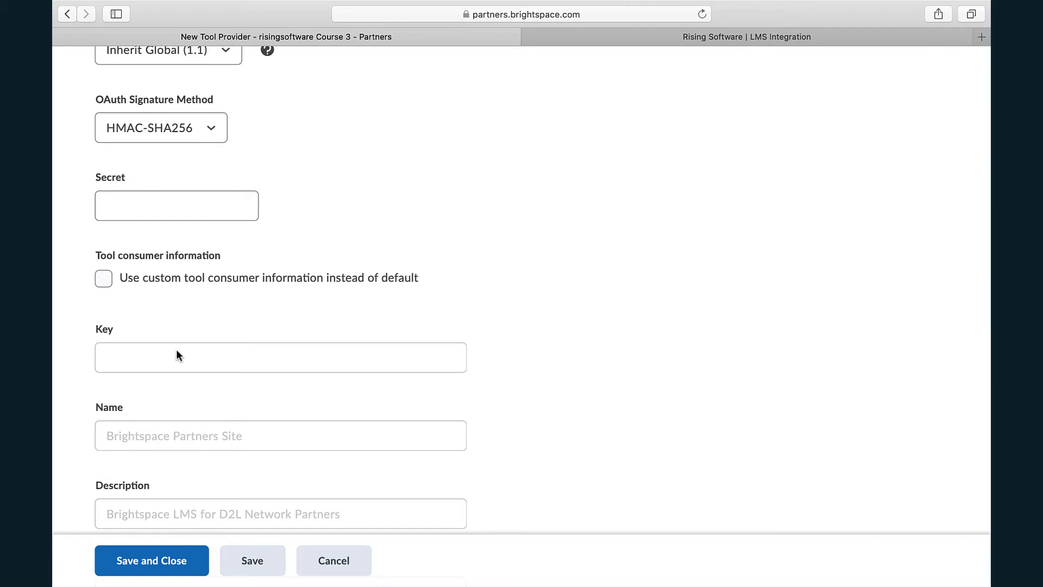
scroll(538, 336, "down", 5)
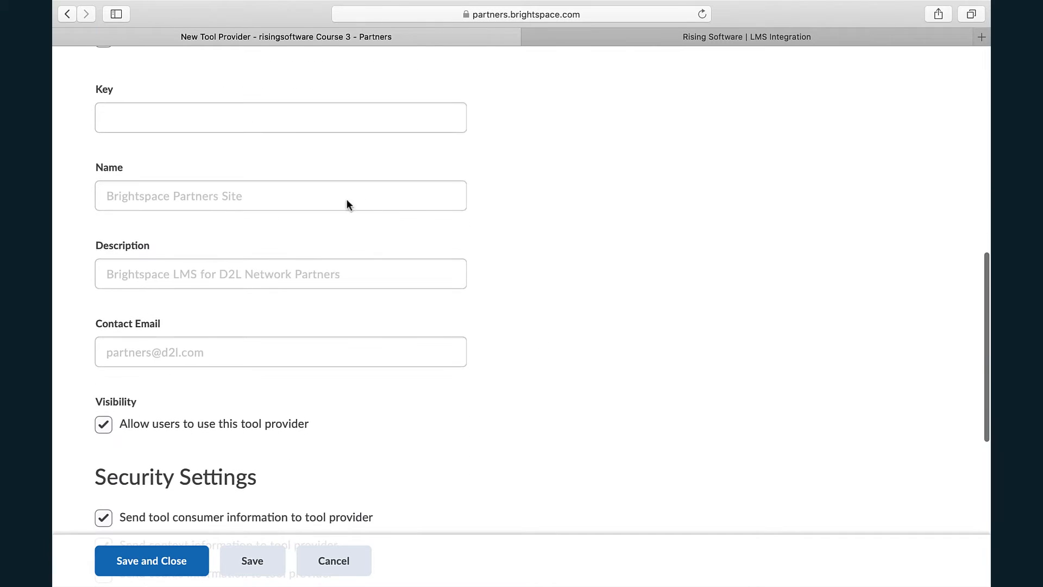
scroll(527, 367, "down", 5)
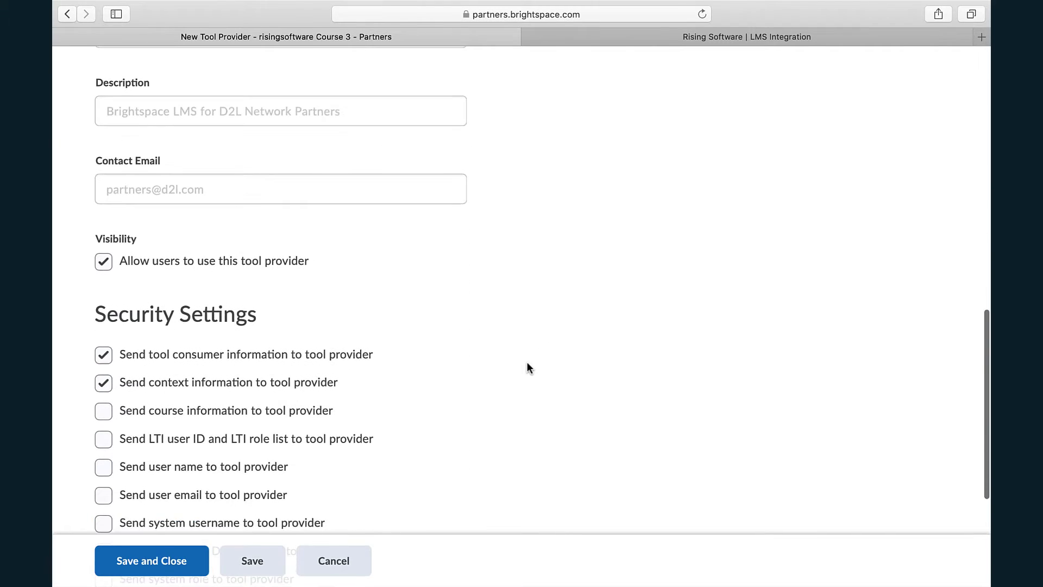
scroll(528, 367, "down", 2)
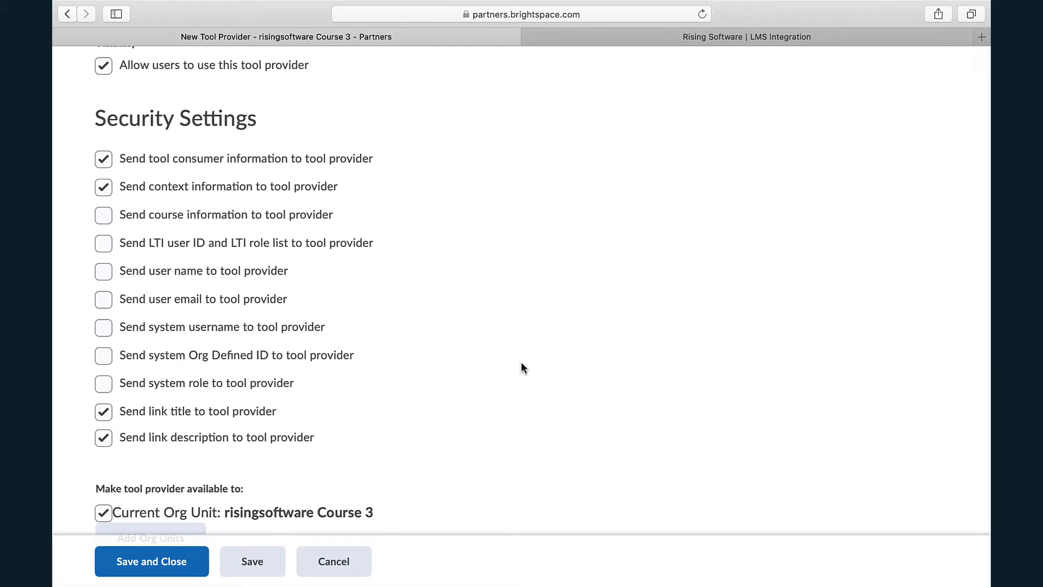
- Enable all the unselected security settings so that course, LTI, user and system information is sent to the tool provider
left_click(103, 217)
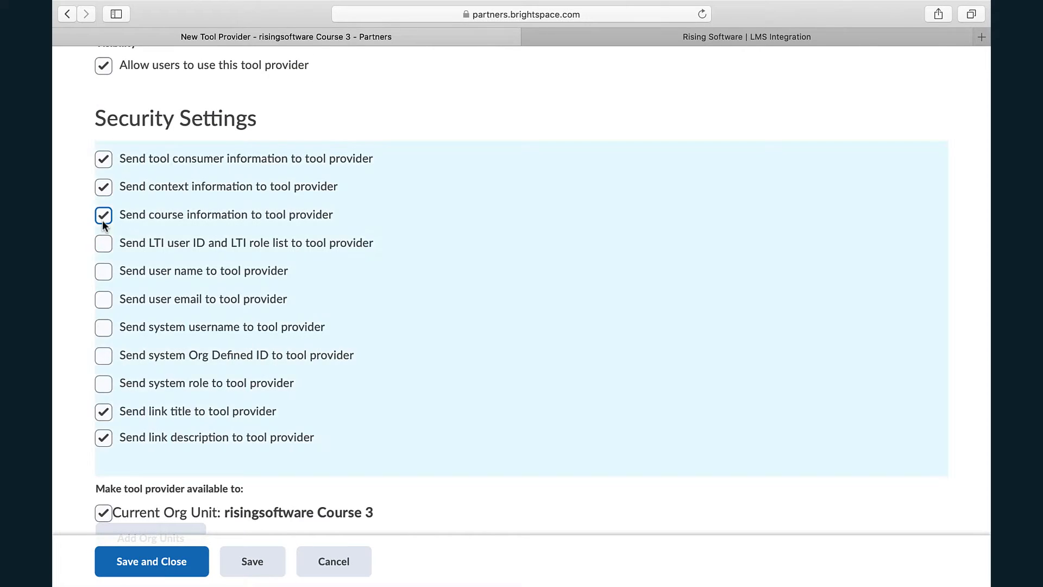
left_click(103, 243)
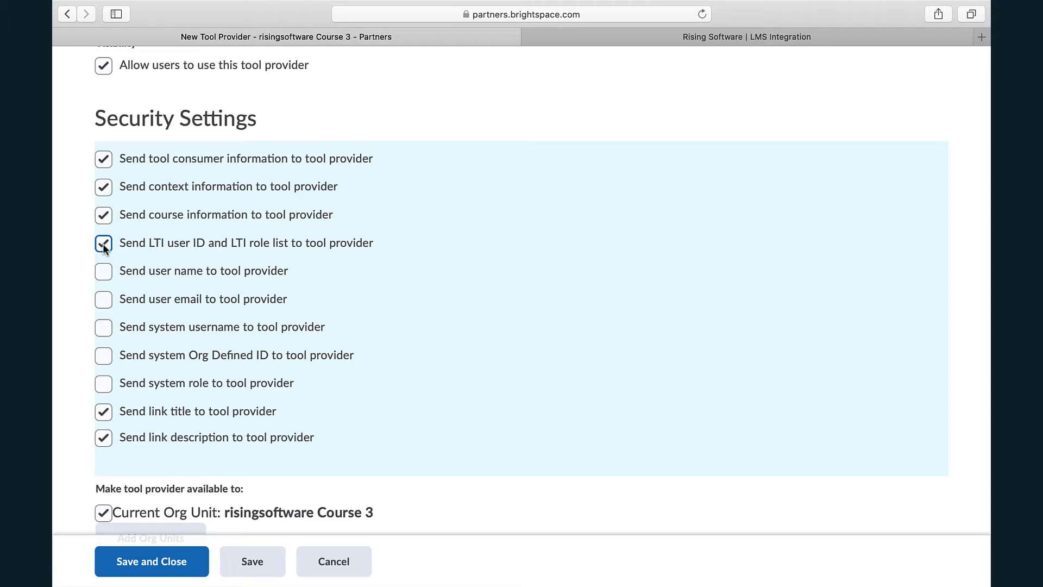
left_click(103, 304)
left_click(103, 329)
left_click(104, 382)
scroll(504, 400, "down", 2)
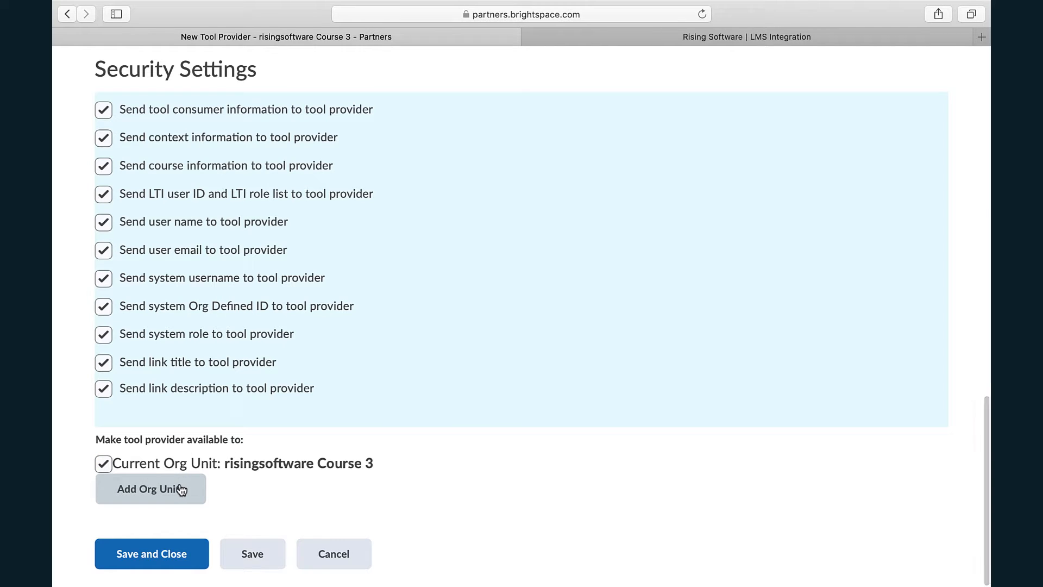
scroll(474, 391, "down", 1)
scroll(476, 391, "up", 20)
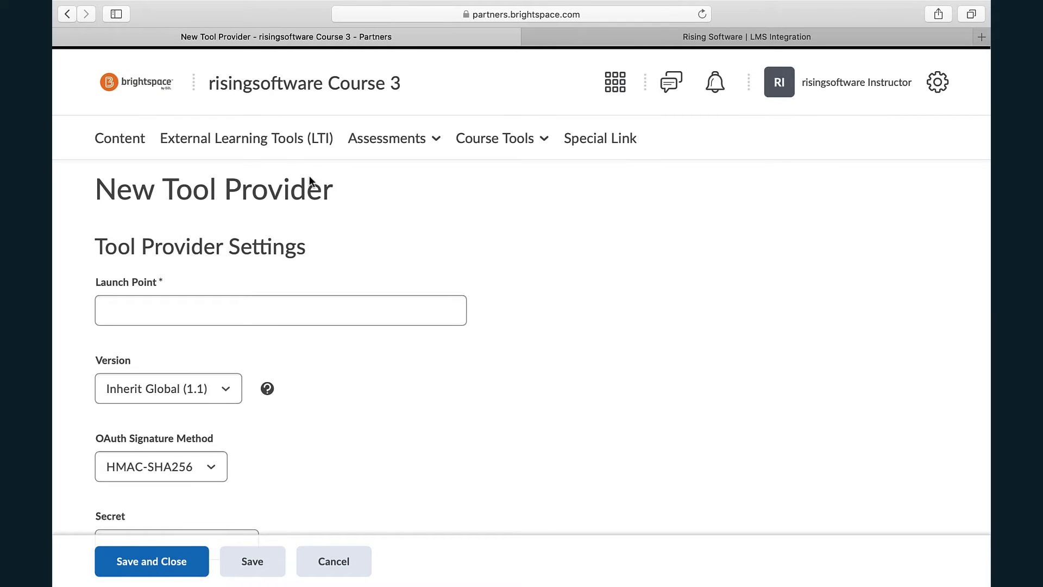
- Start a new external learning tool link titled "Musition Practice"
left_click(274, 142)
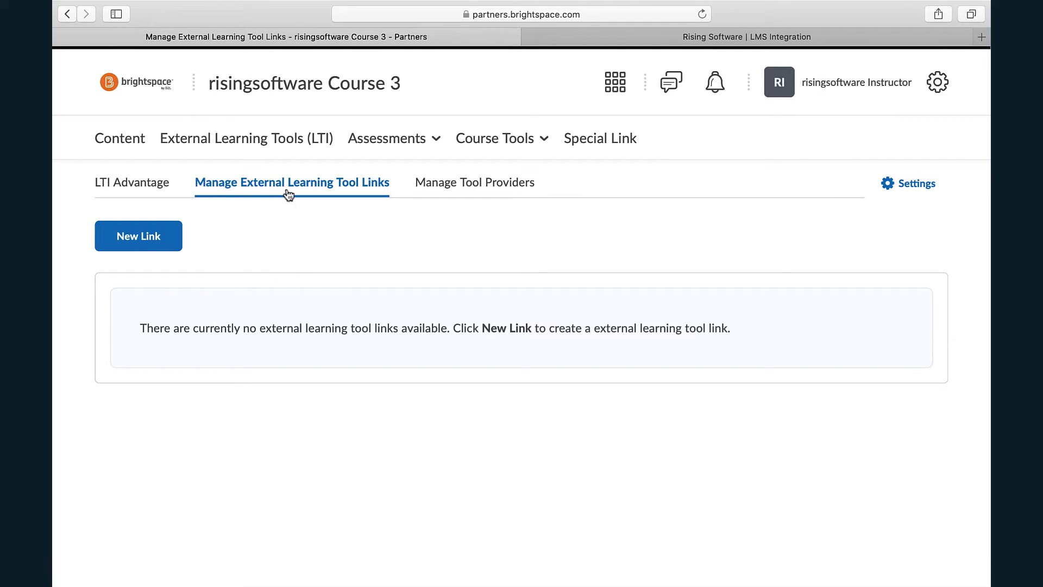
left_click(147, 238)
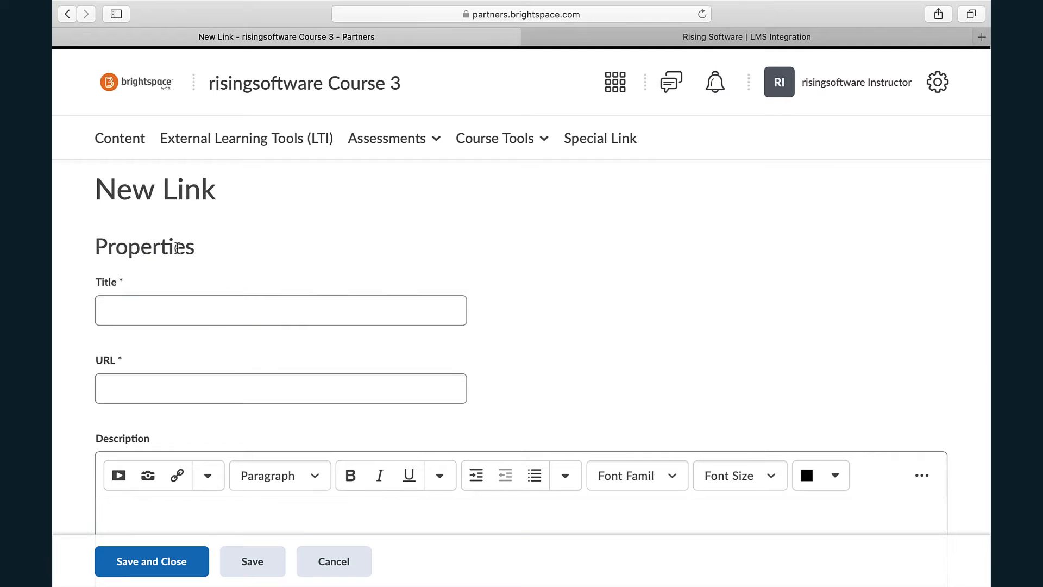
left_click(170, 302)
type("M")
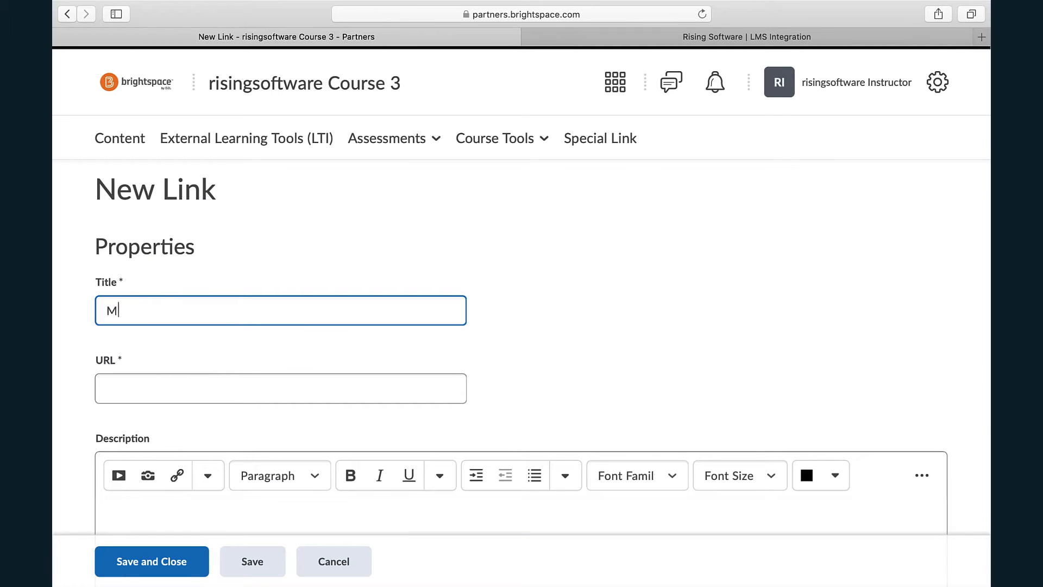
type("usition Practice")
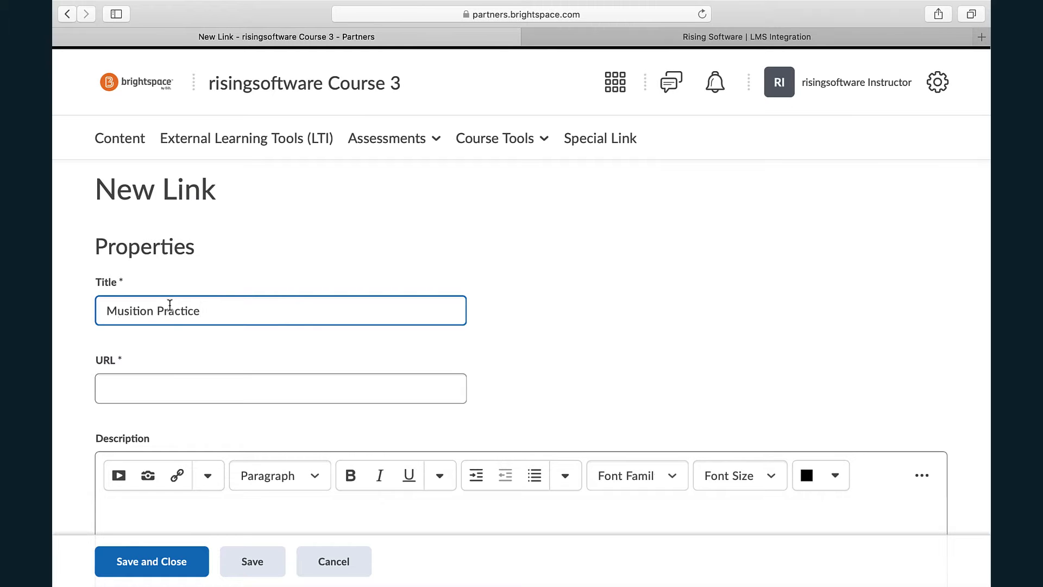
- Switch to the Rising Software LMS Integration page and locate the table of tool URLs
scroll(500, 347, "down", 2)
left_click(338, 325)
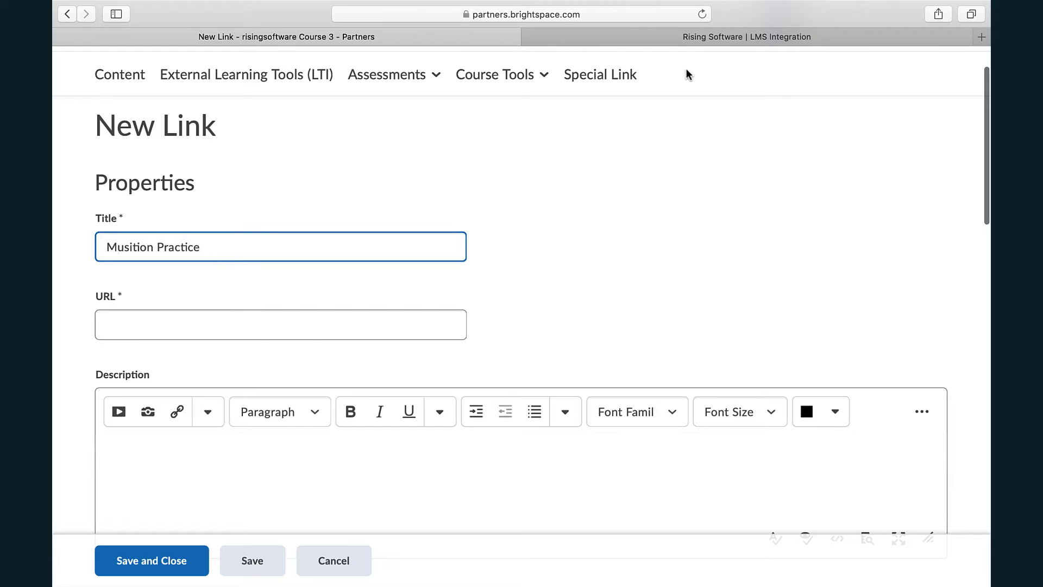
left_click(726, 37)
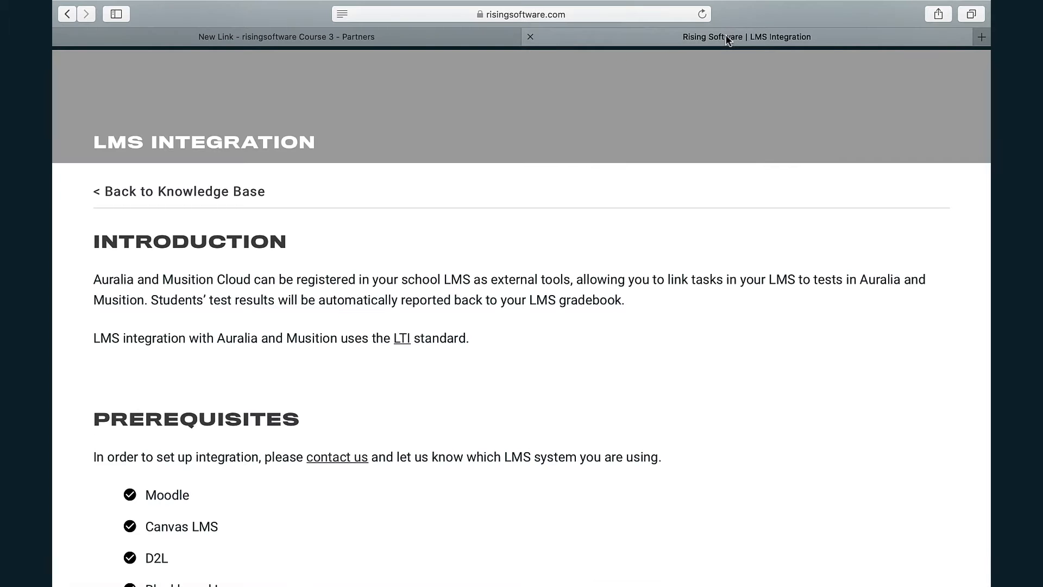
scroll(681, 259, "up", 2)
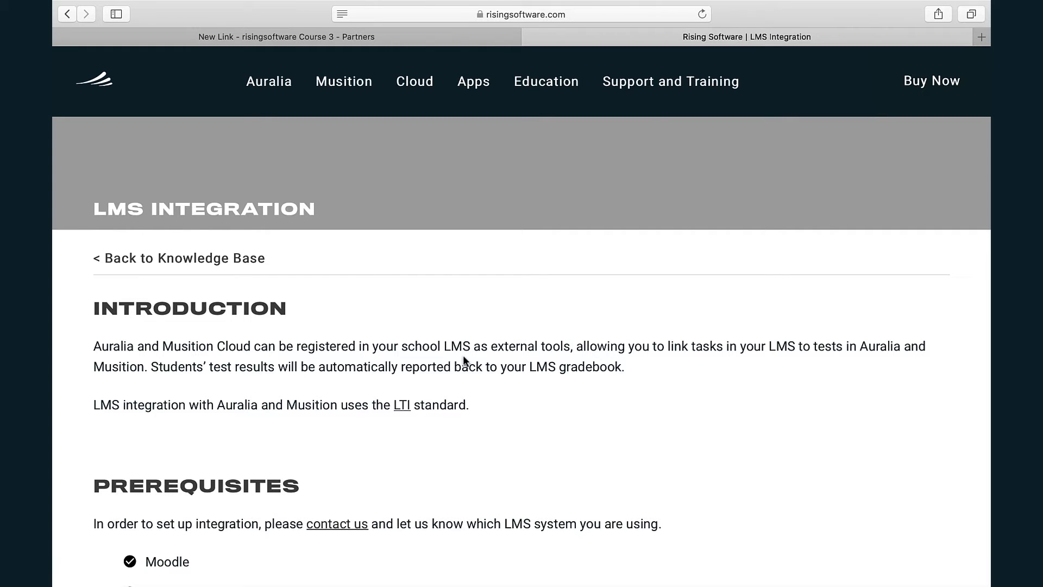
scroll(463, 358, "down", 3)
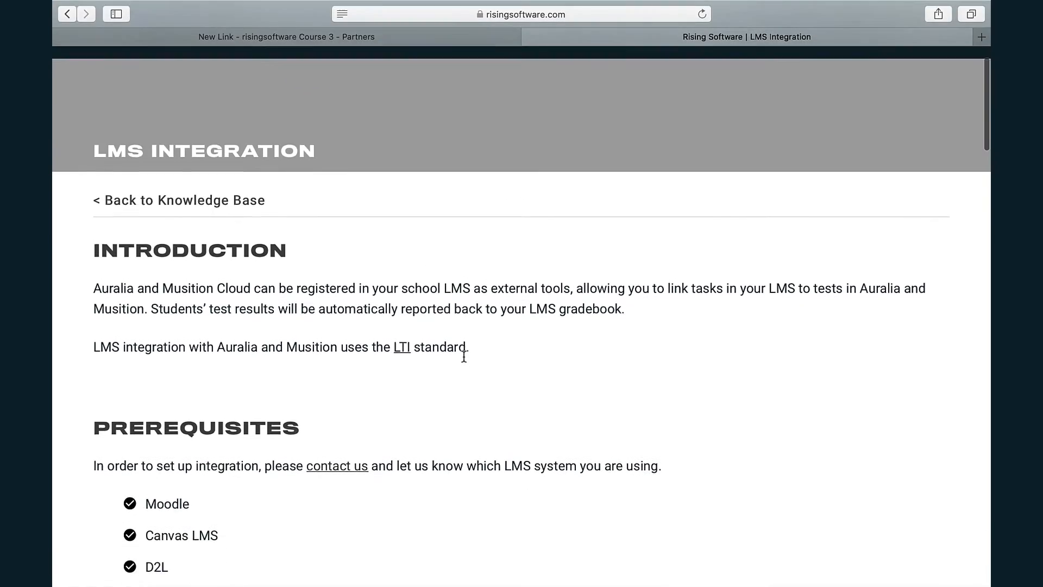
scroll(464, 356, "down", 15)
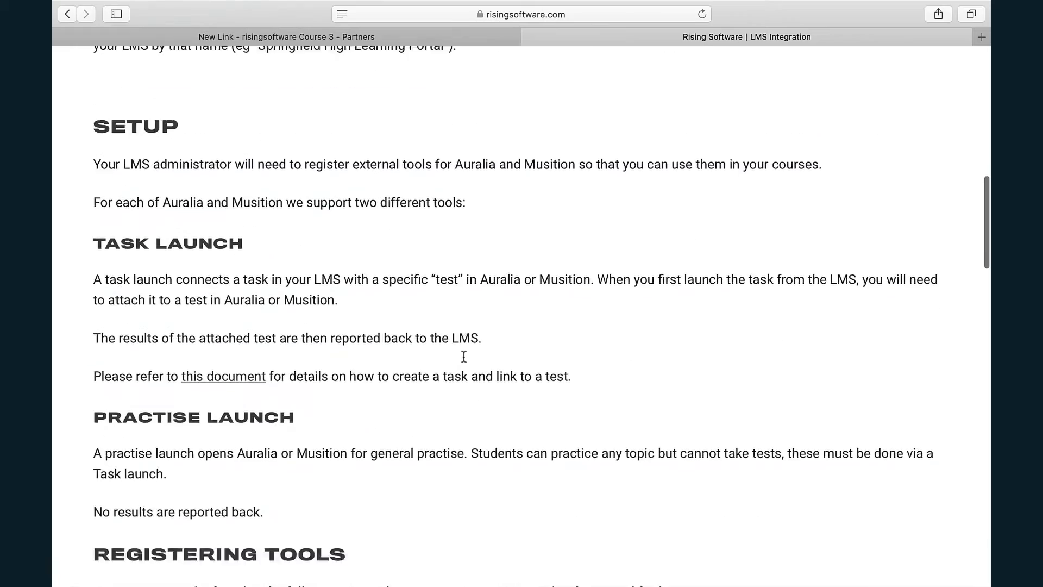
scroll(464, 357, "down", 10)
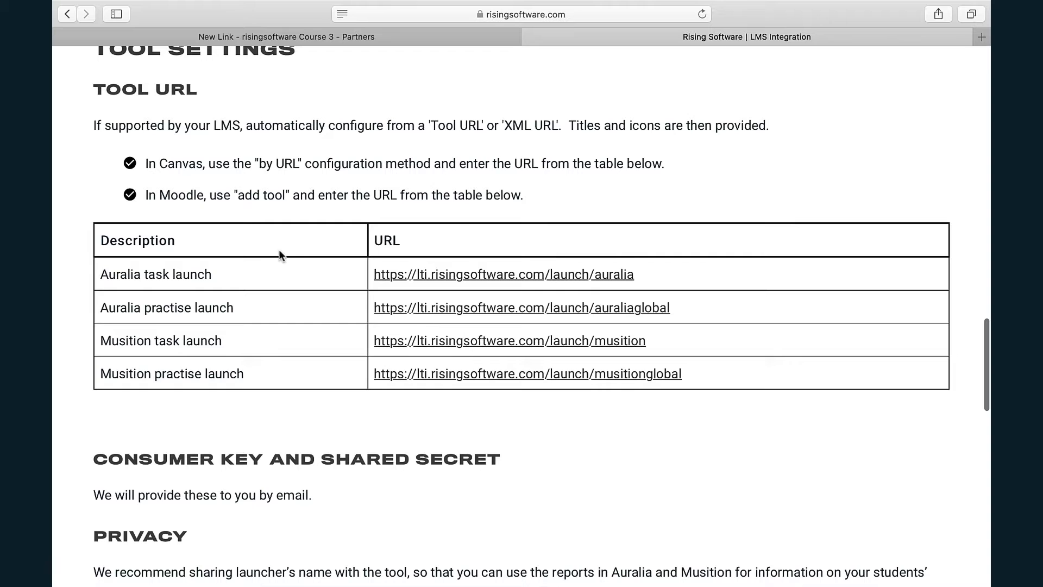
triple_click(172, 310)
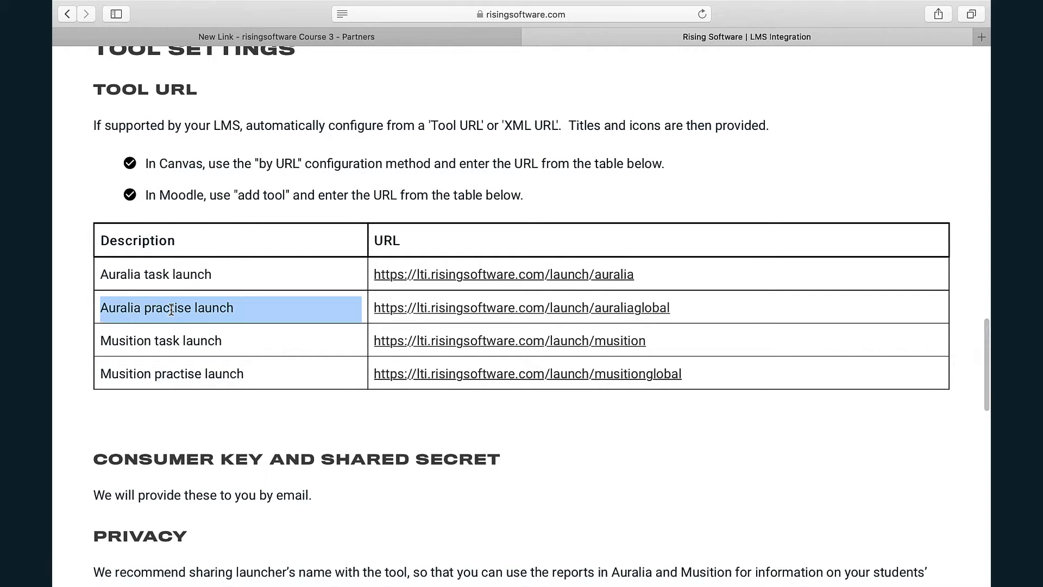
triple_click(180, 374)
double_click(180, 373)
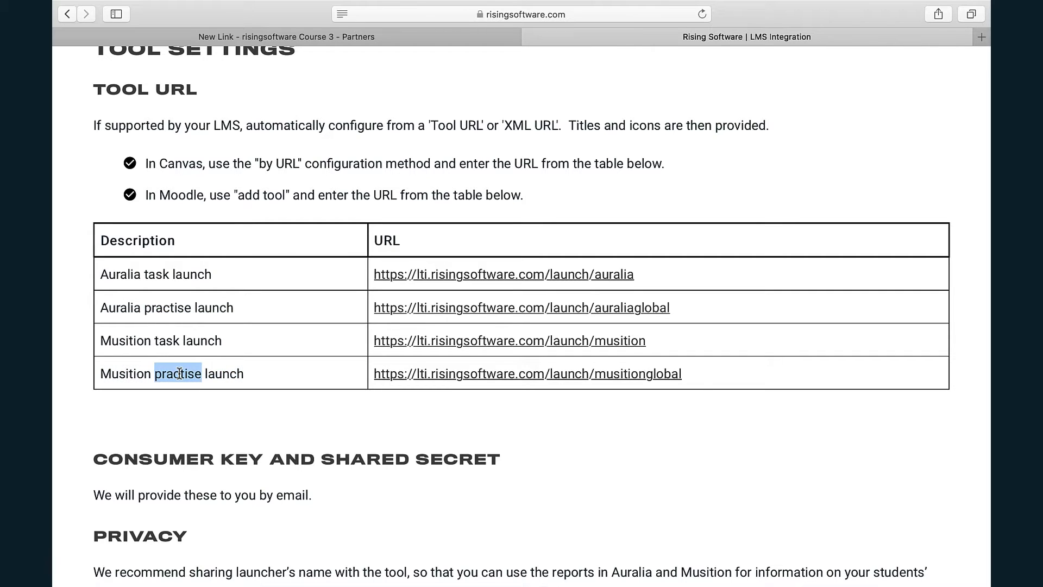
left_click_drag(699, 376, 375, 375)
key("super+c")
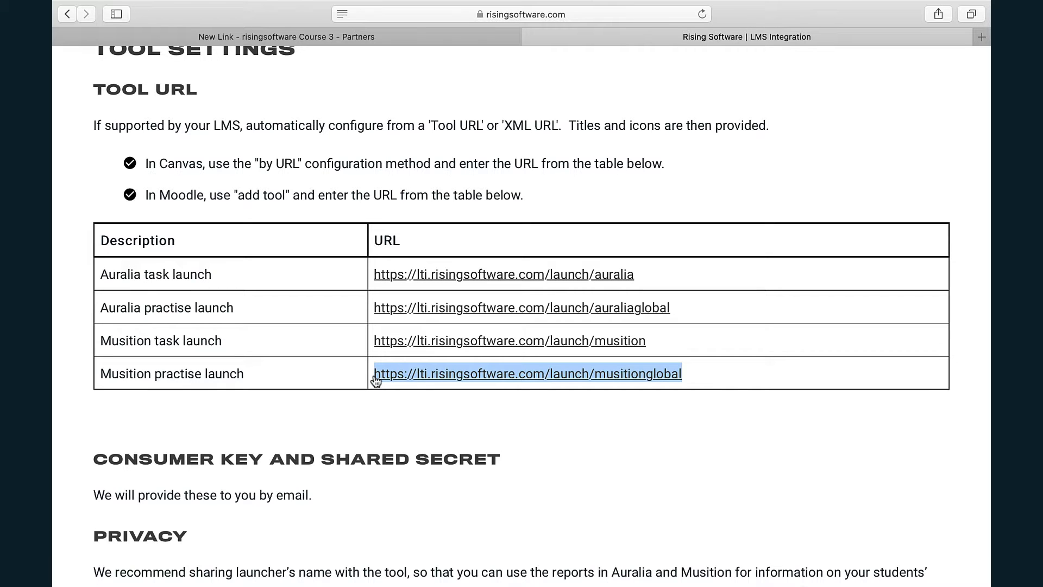
left_click(374, 37)
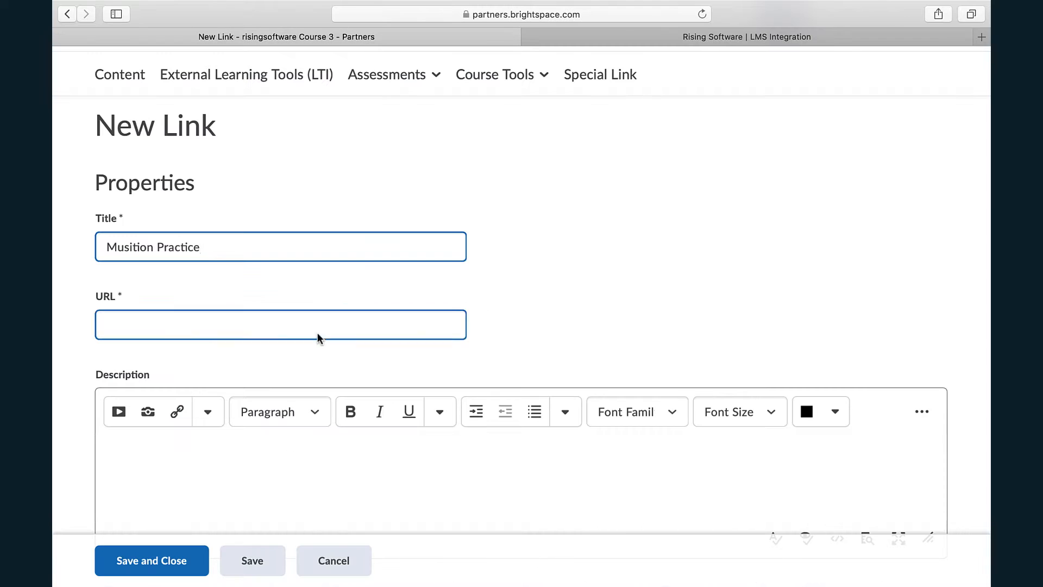
left_click(293, 325)
key("super+v")
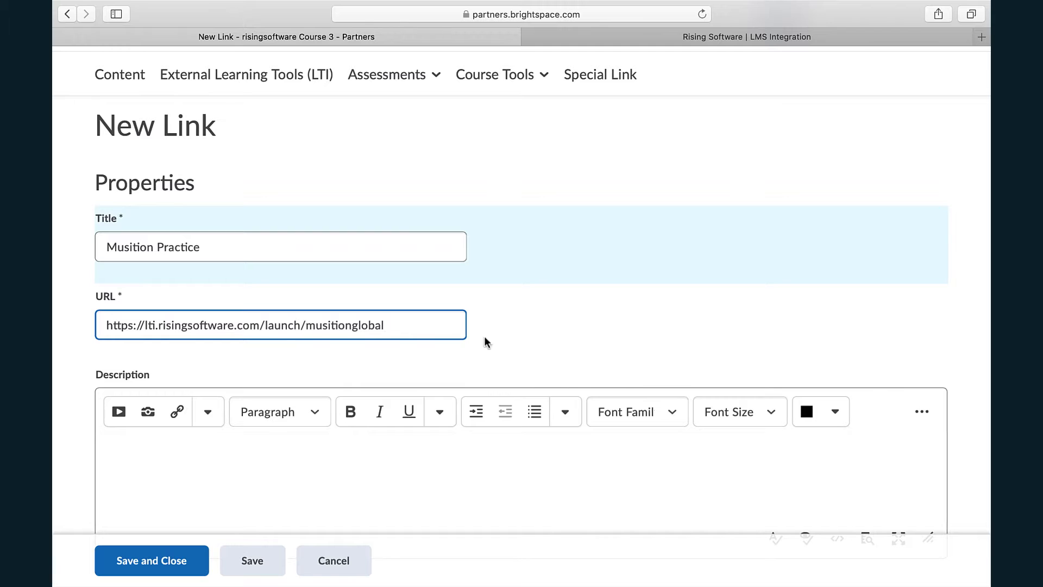
- Choose the tool consumer key/secret for signing the link's messages
scroll(677, 326, "down", 3)
scroll(677, 330, "down", 3)
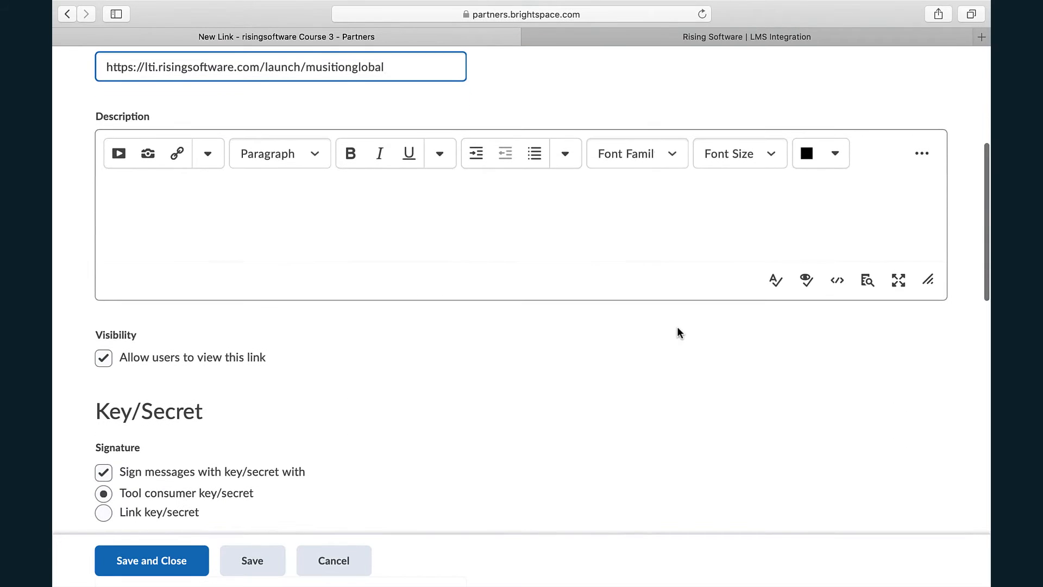
scroll(678, 329, "down", 2)
scroll(678, 328, "down", 1)
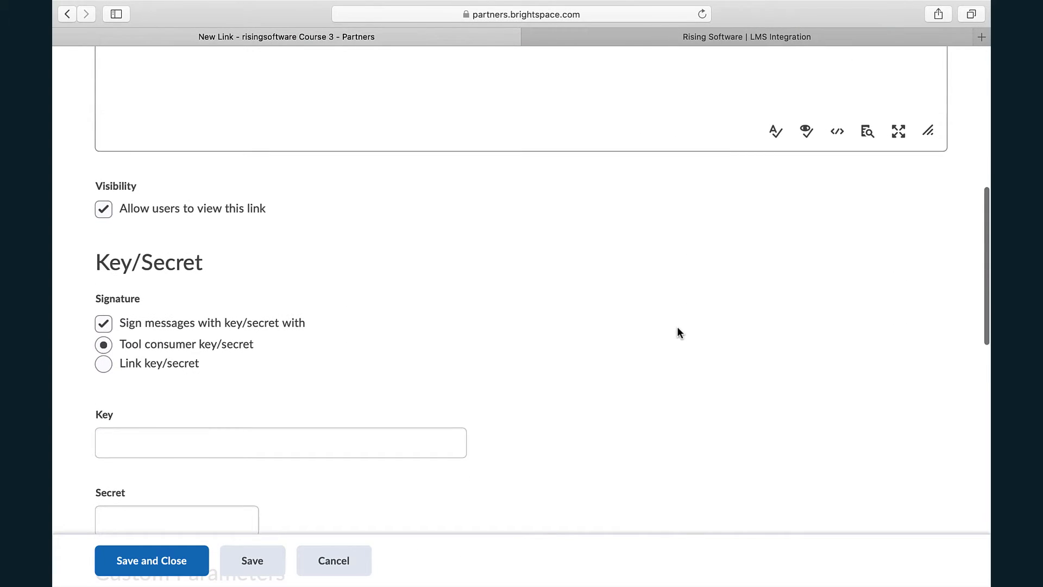
scroll(677, 328, "down", 4)
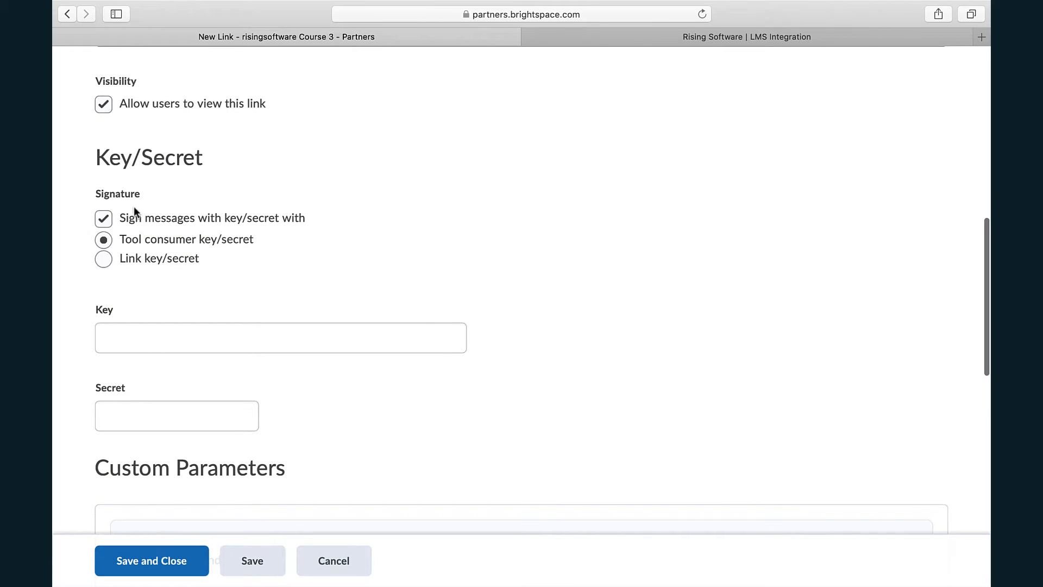
left_click(156, 236)
scroll(272, 251, "down", 3)
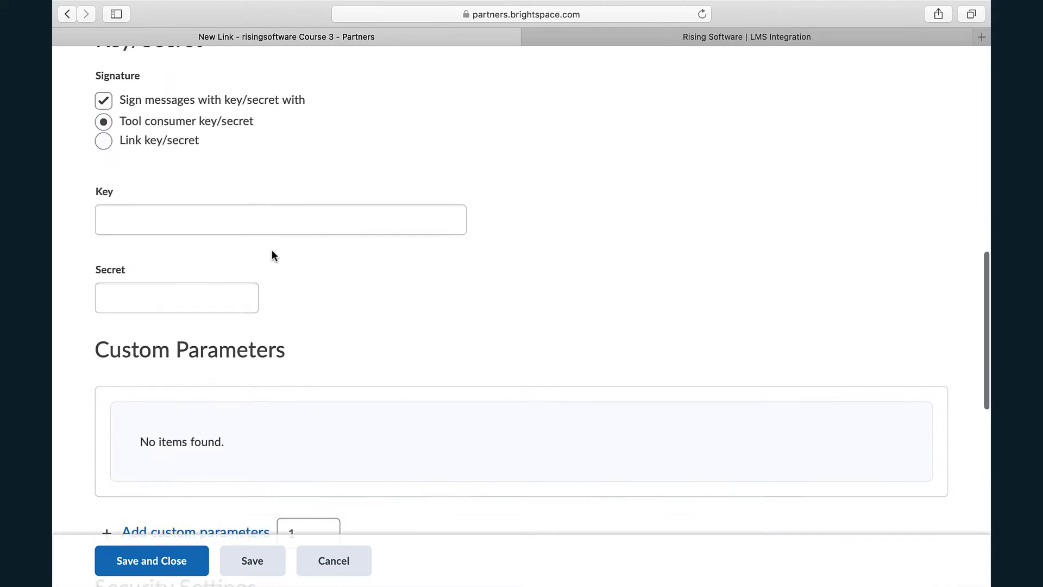
- Set the link to use the tool provider security settings, and save and close it
scroll(272, 253, "down", 6)
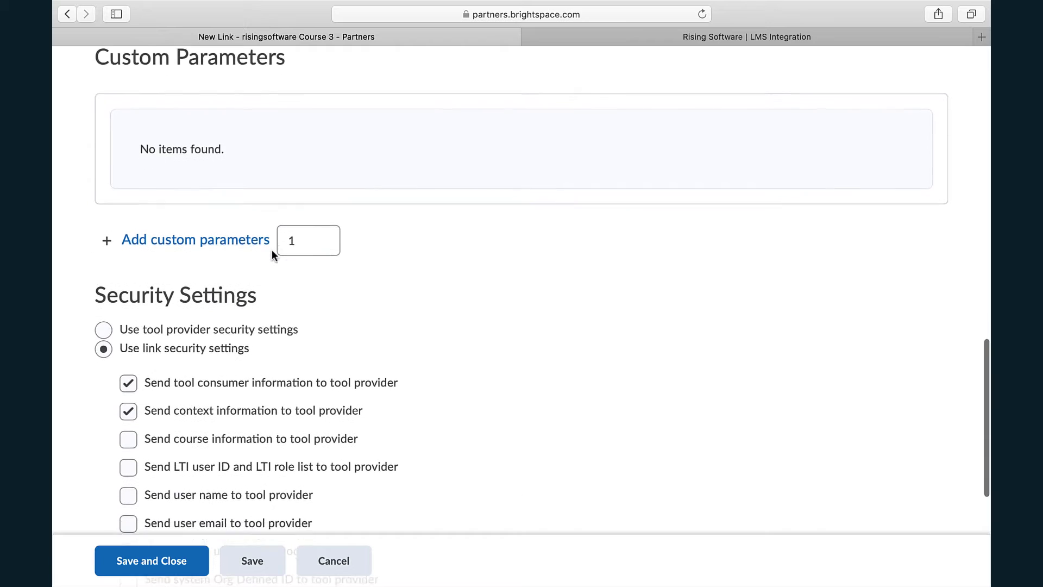
left_click(103, 286)
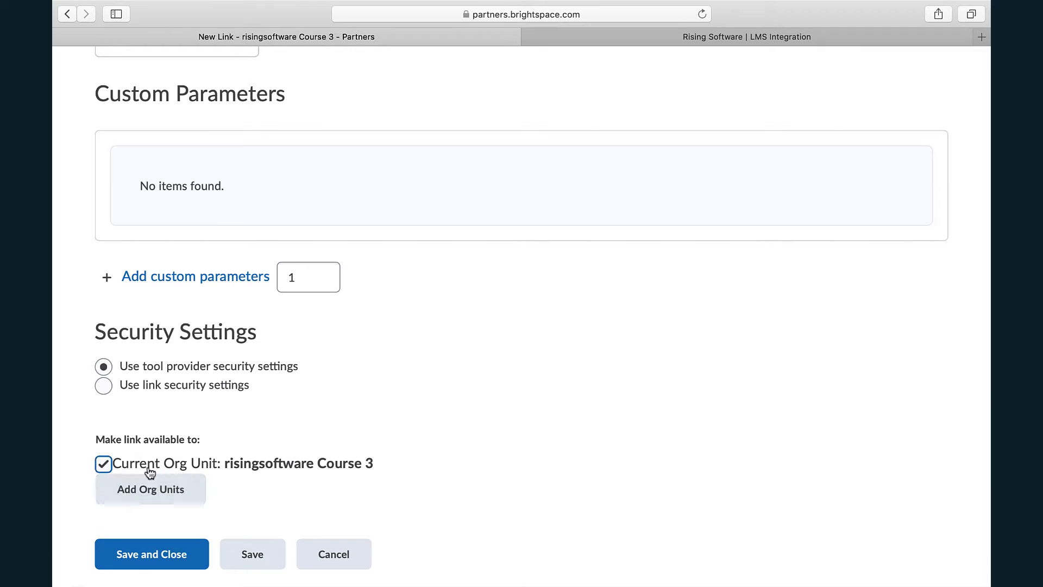
scroll(470, 434, "down", 1)
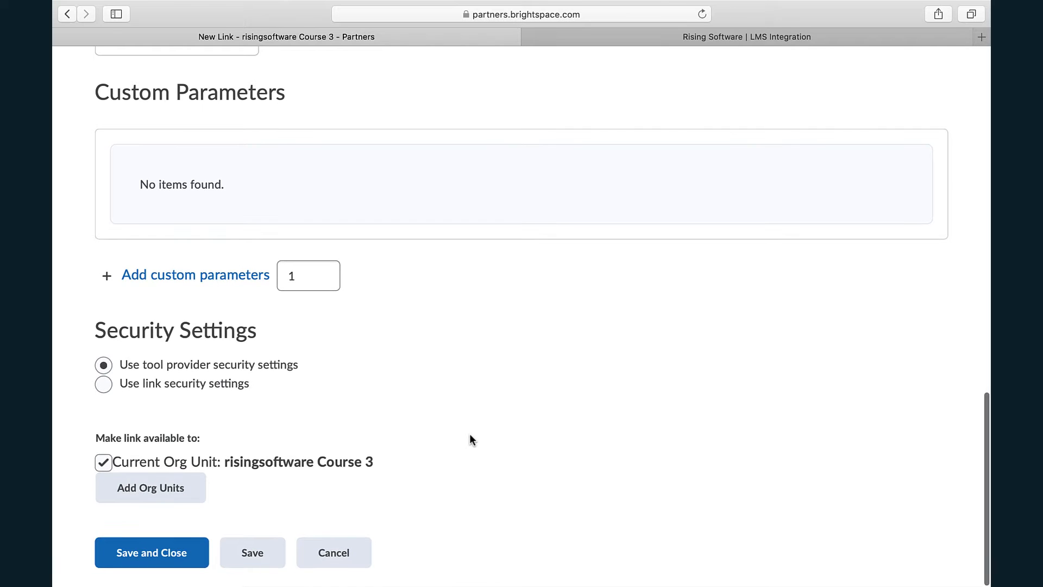
left_click(182, 555)
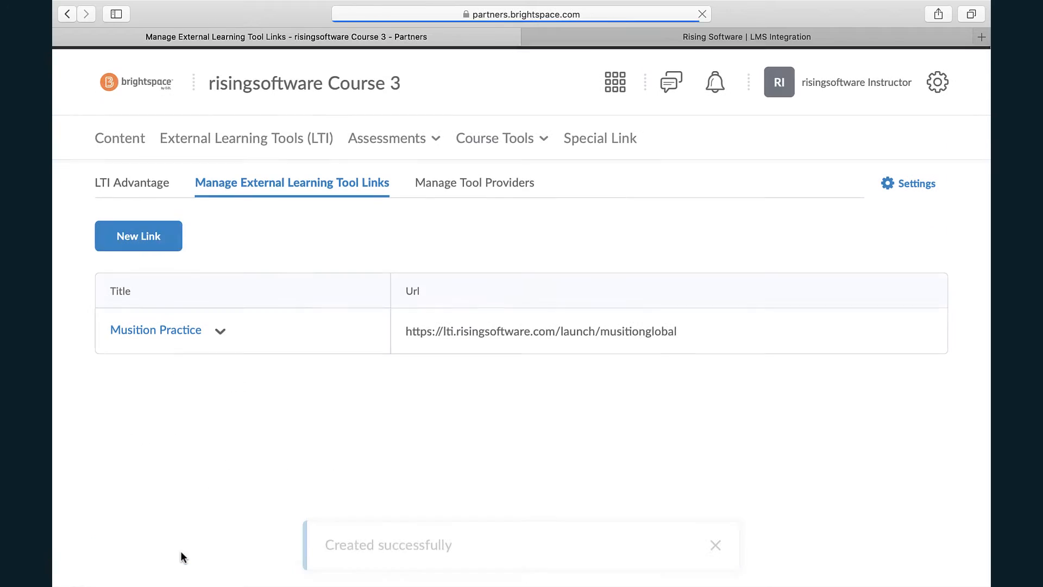
- Start another external learning tool link and title it Auralia Practice
left_click(155, 237)
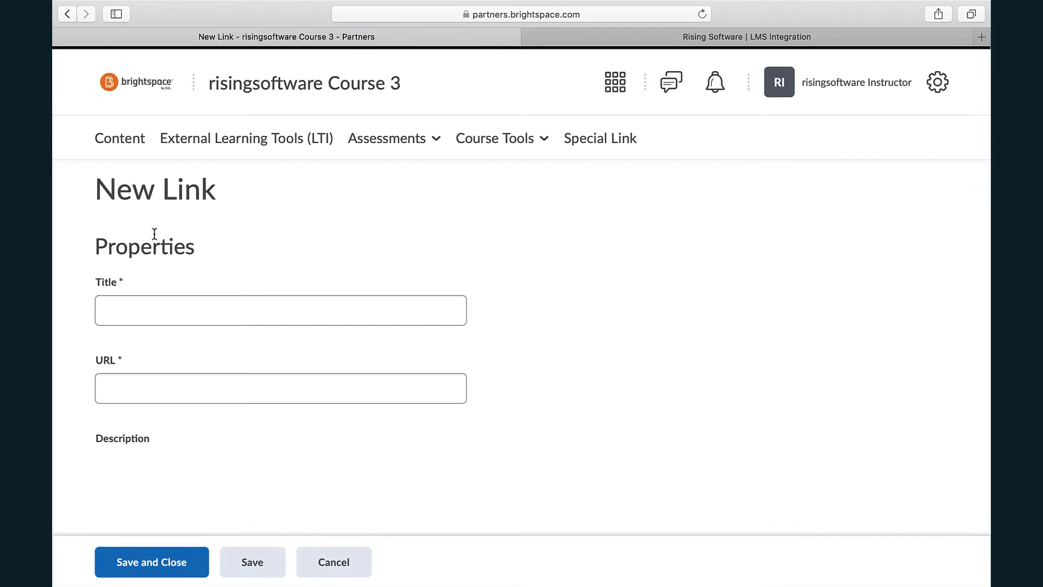
left_click(220, 307)
type("Au")
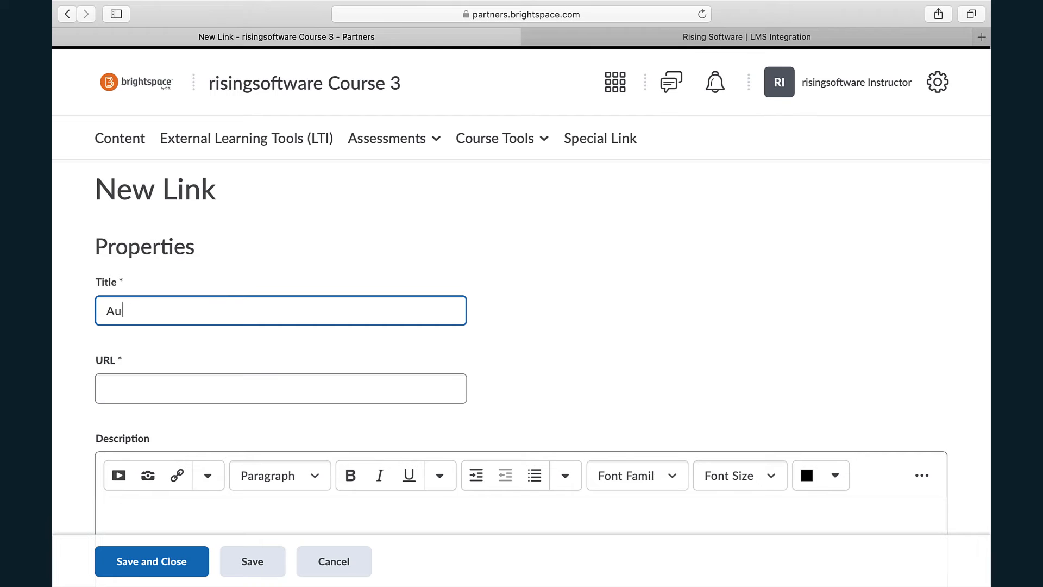
type("ralia Practice")
left_click(702, 34)
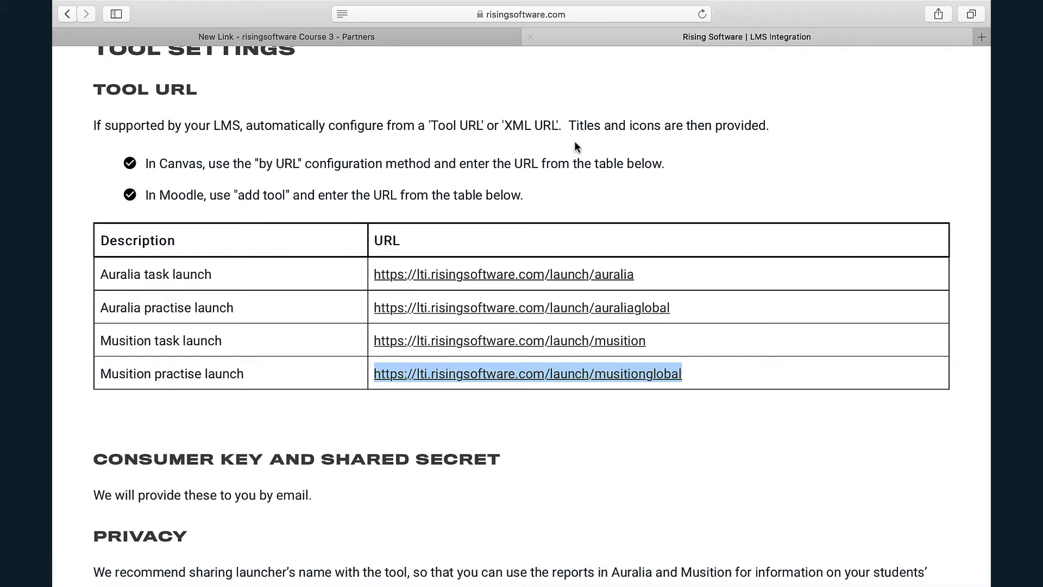
triple_click(163, 311)
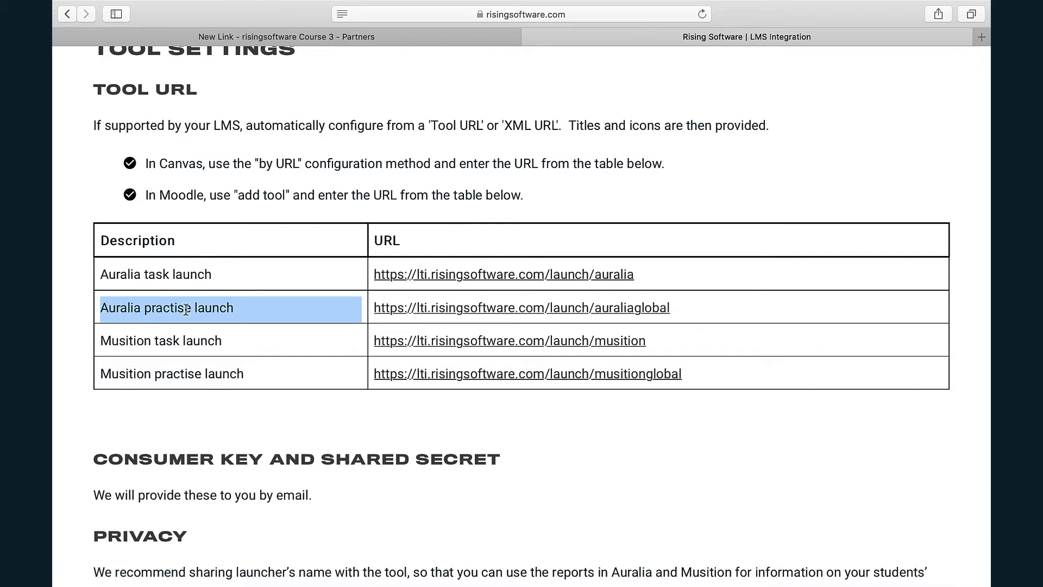
left_click(679, 312)
left_click_drag(679, 309, 376, 314)
key("super+c")
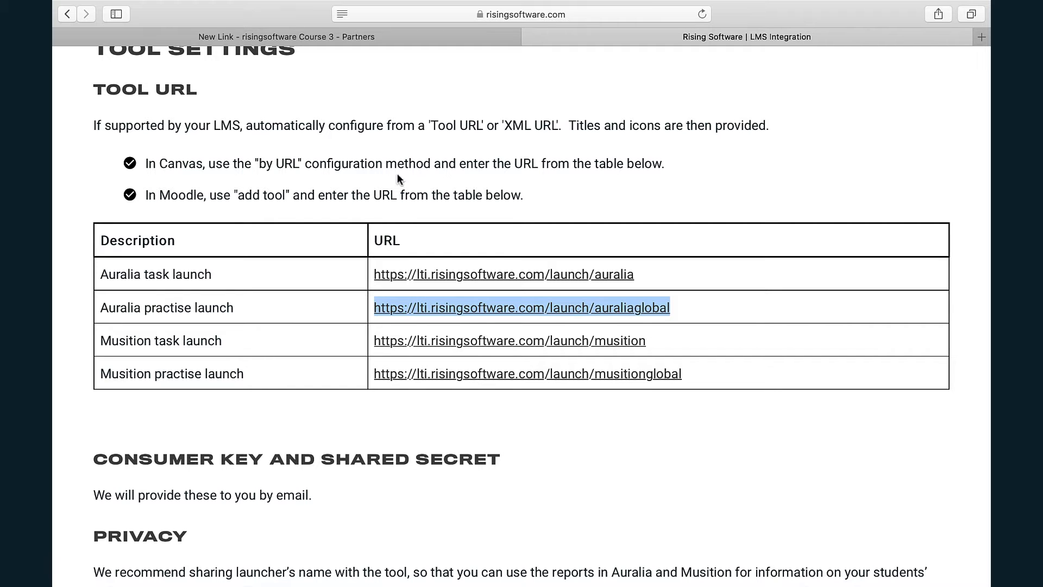
left_click(383, 41)
left_click(228, 390)
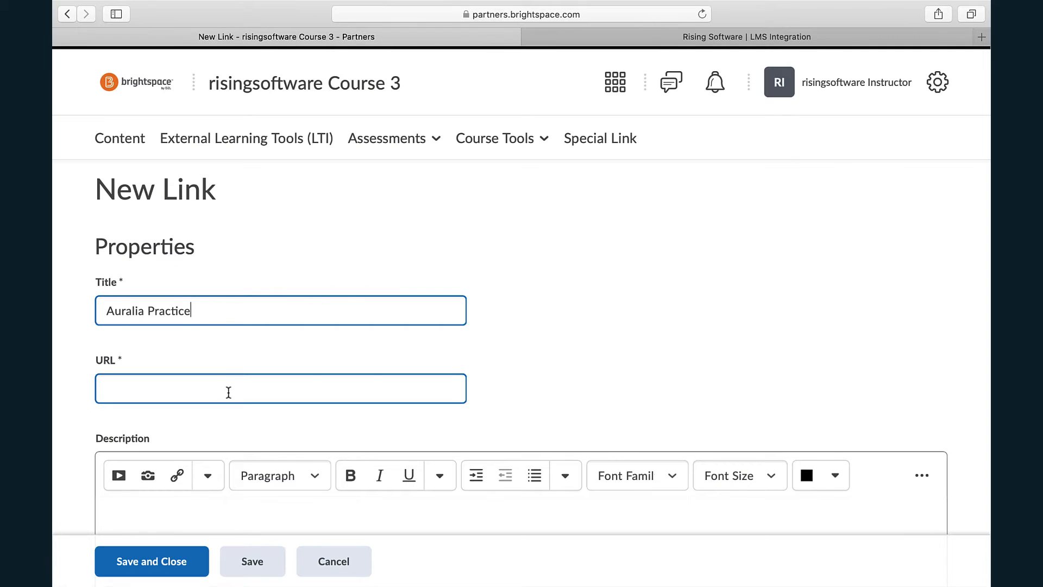
key("super+v")
- Set the Auralia Practice link to use the tool provider security settings, and save and close it
scroll(229, 392, "down", 2)
scroll(228, 392, "down", 8)
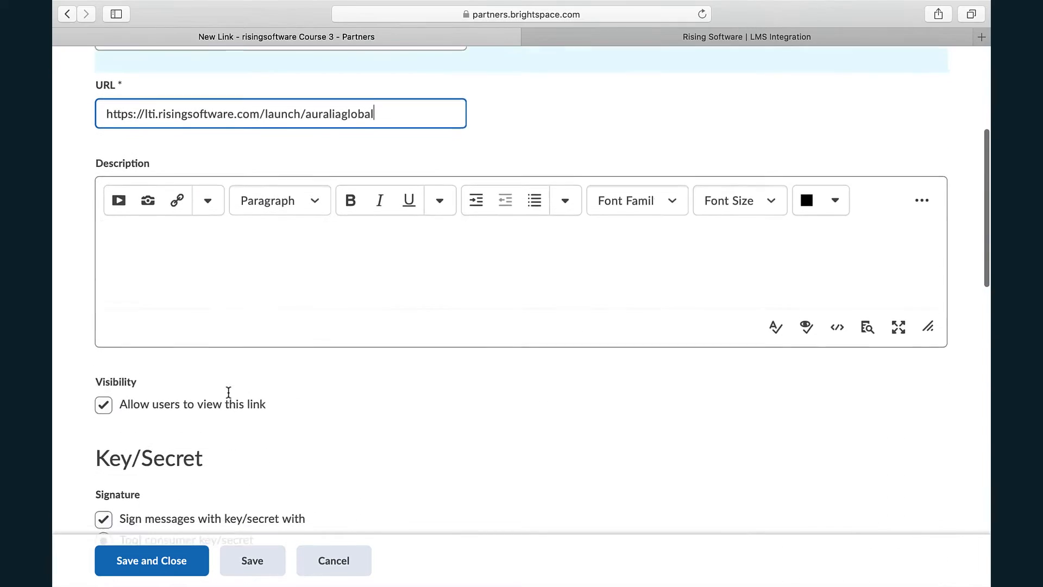
scroll(228, 394, "down", 1)
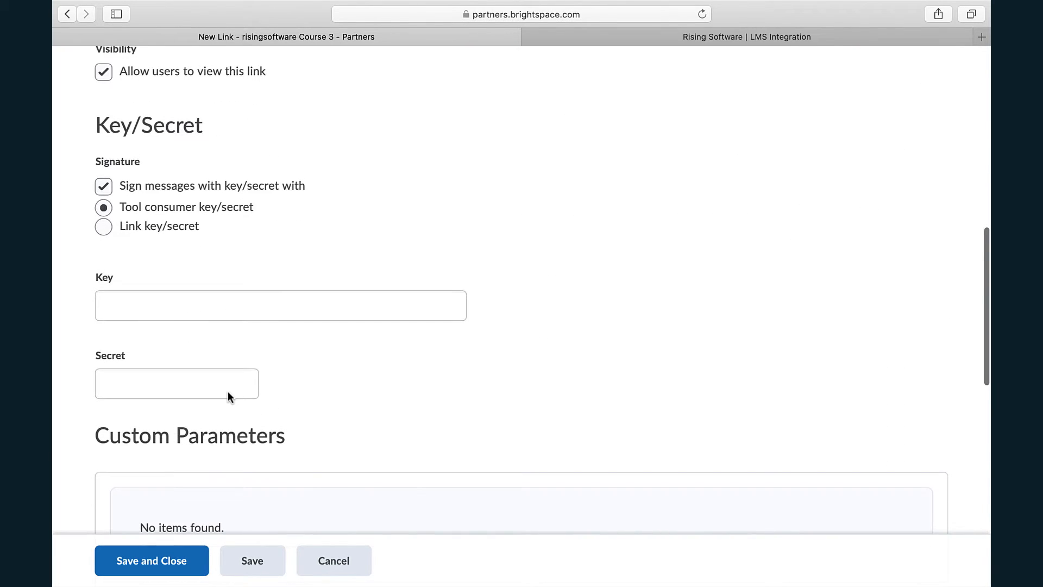
scroll(216, 425, "down", 3)
scroll(217, 425, "down", 3)
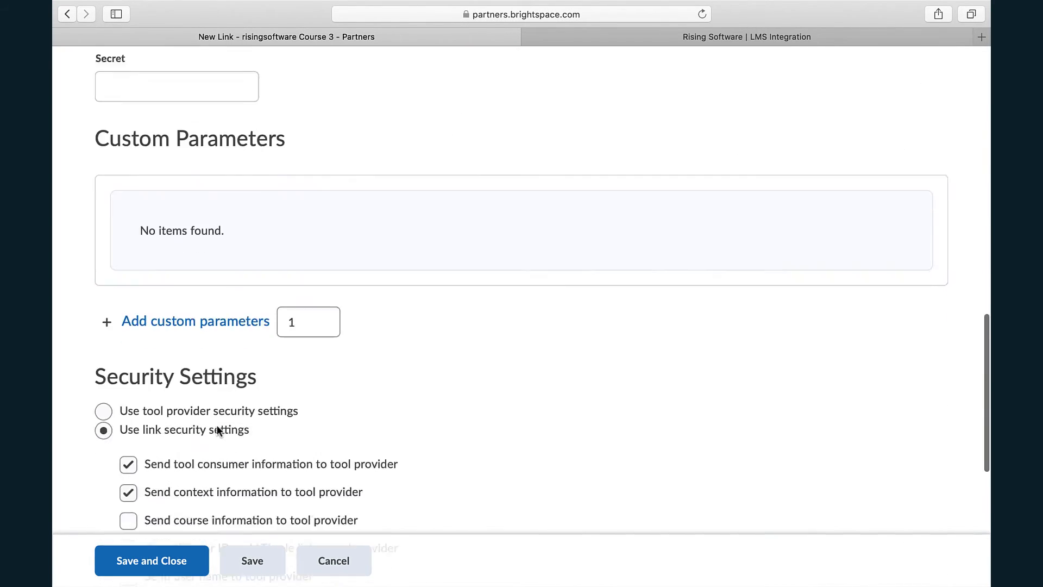
left_click(107, 353)
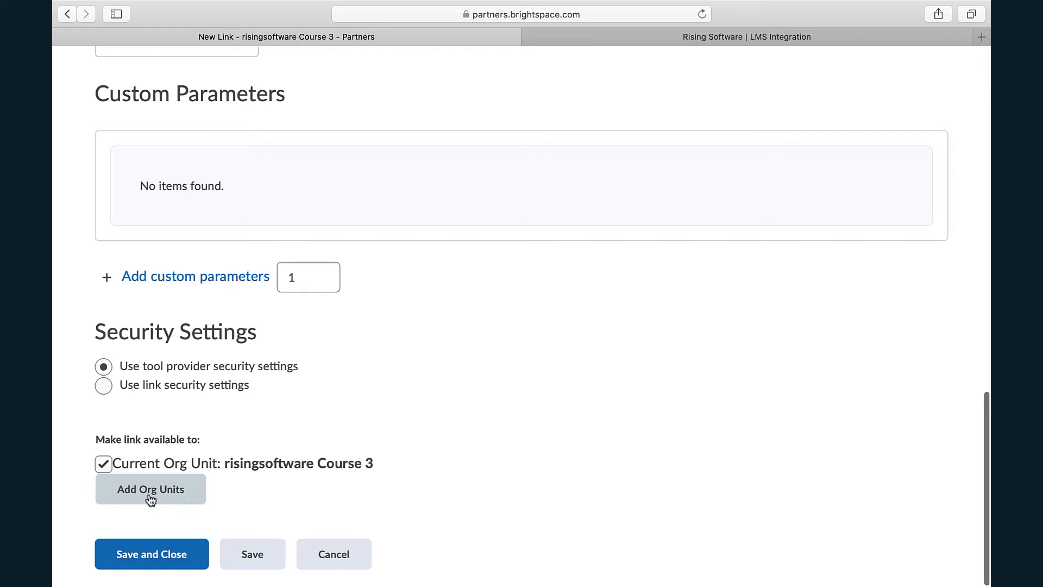
left_click(170, 560)
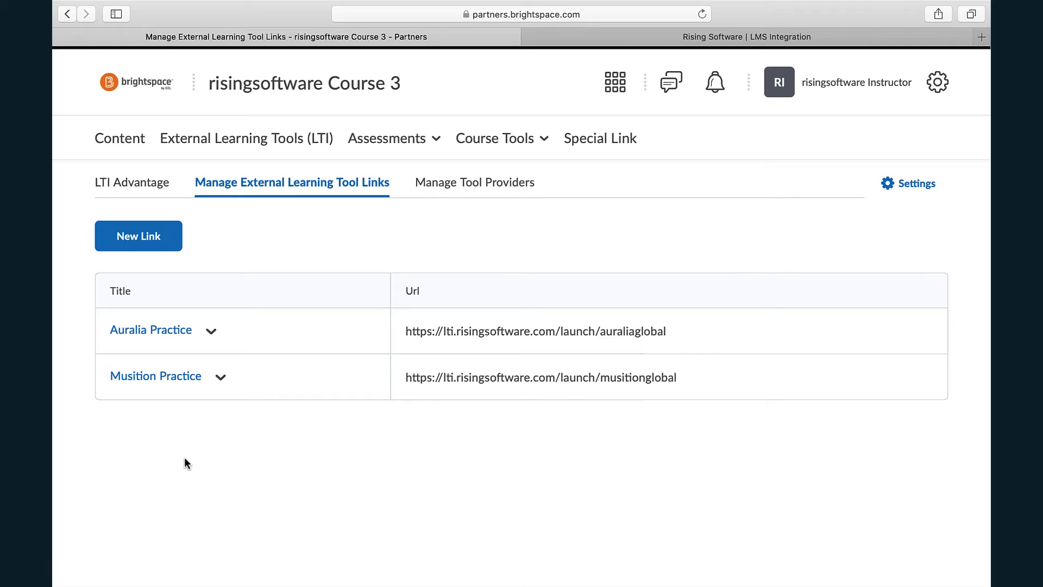
- Open the course content, leave the new Content Experience off, and add a module named Week 1
left_click(131, 140)
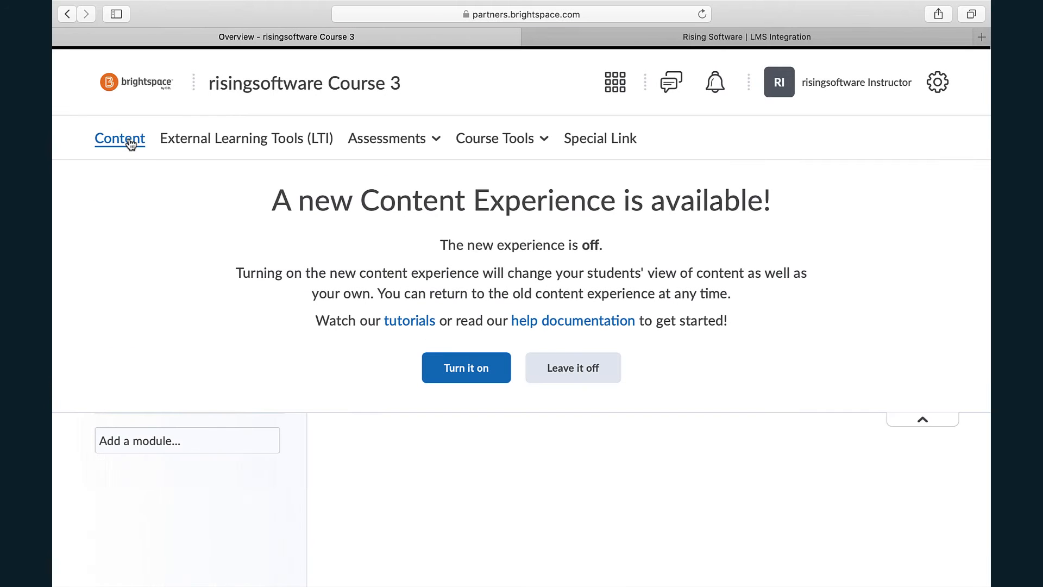
left_click(580, 375)
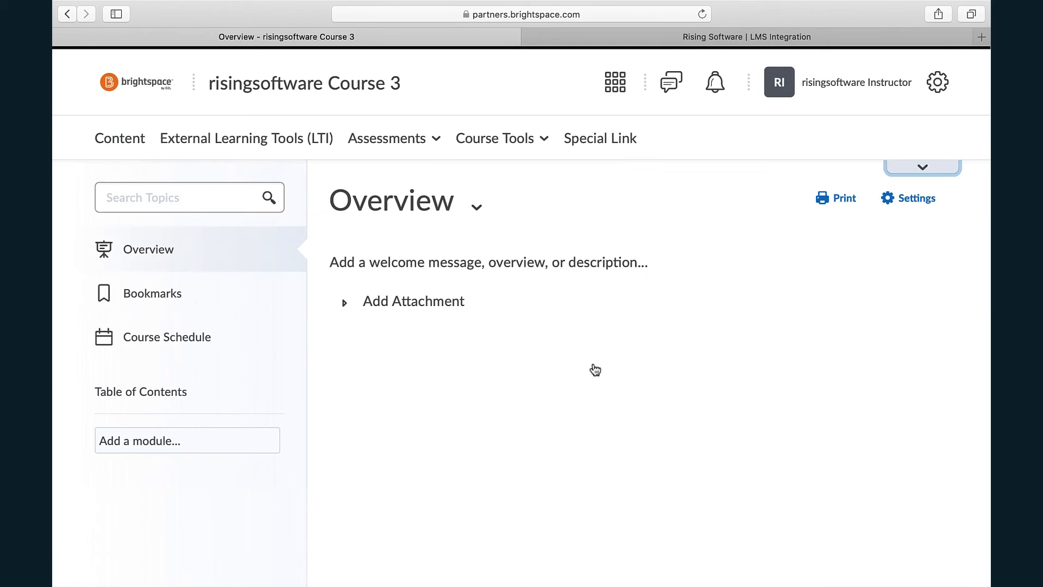
left_click(157, 439)
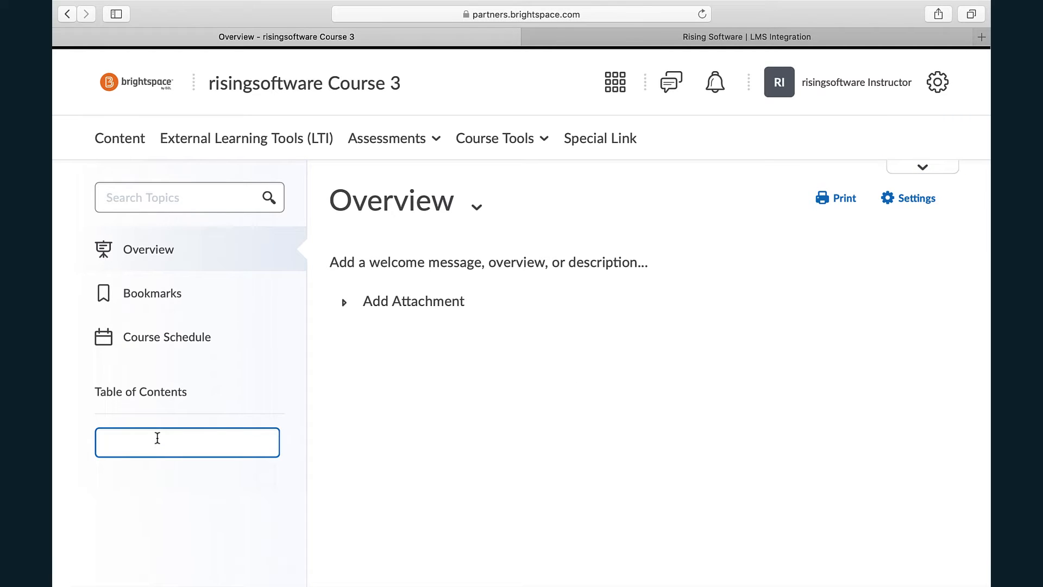
type("Week 1")
key("Return")
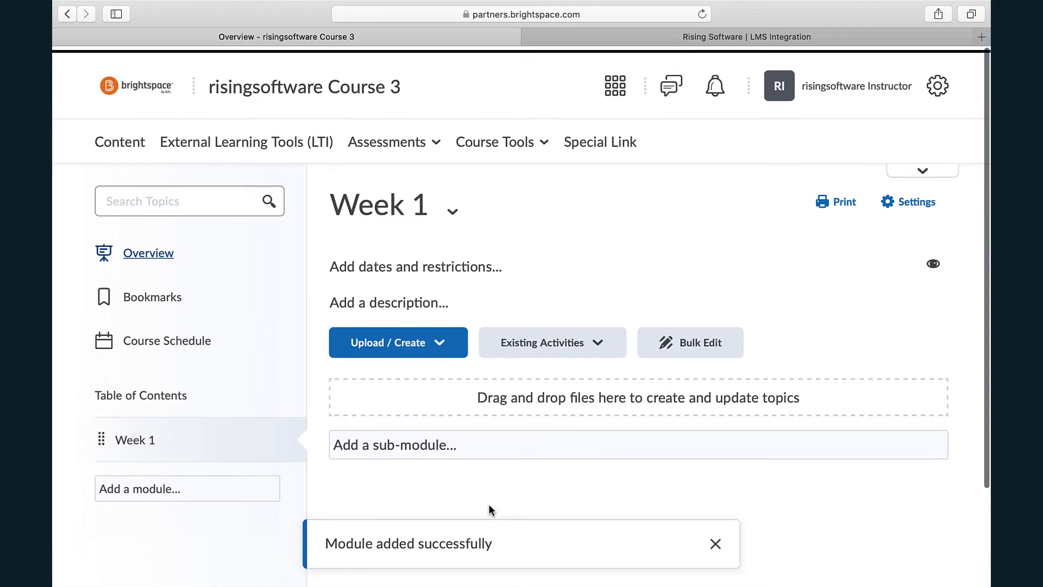
- Add the existing external learning tool Musition Practice to the Week 1 module
scroll(490, 509, "down", 2)
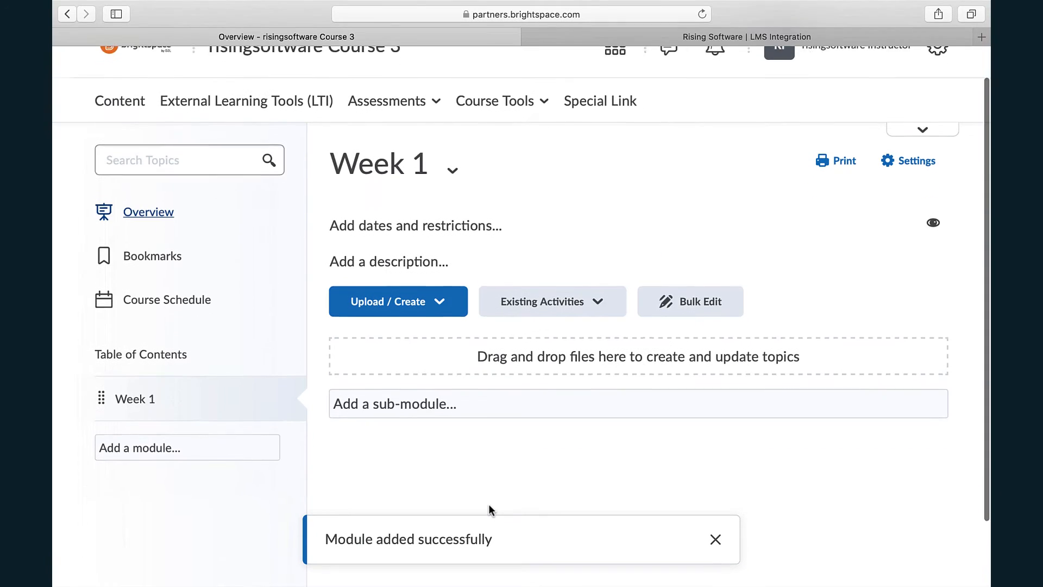
left_click(565, 299)
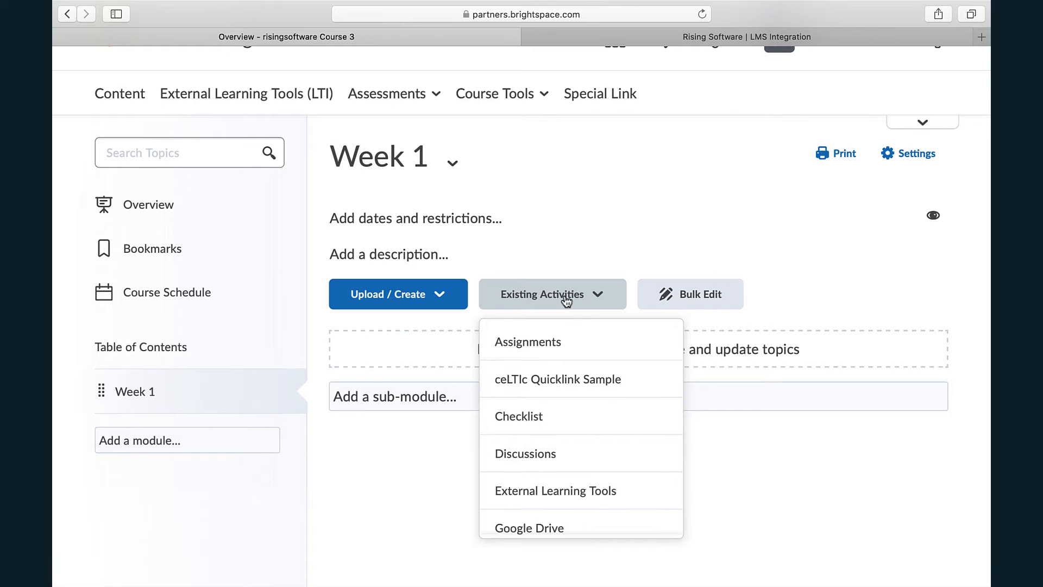
left_click(573, 498)
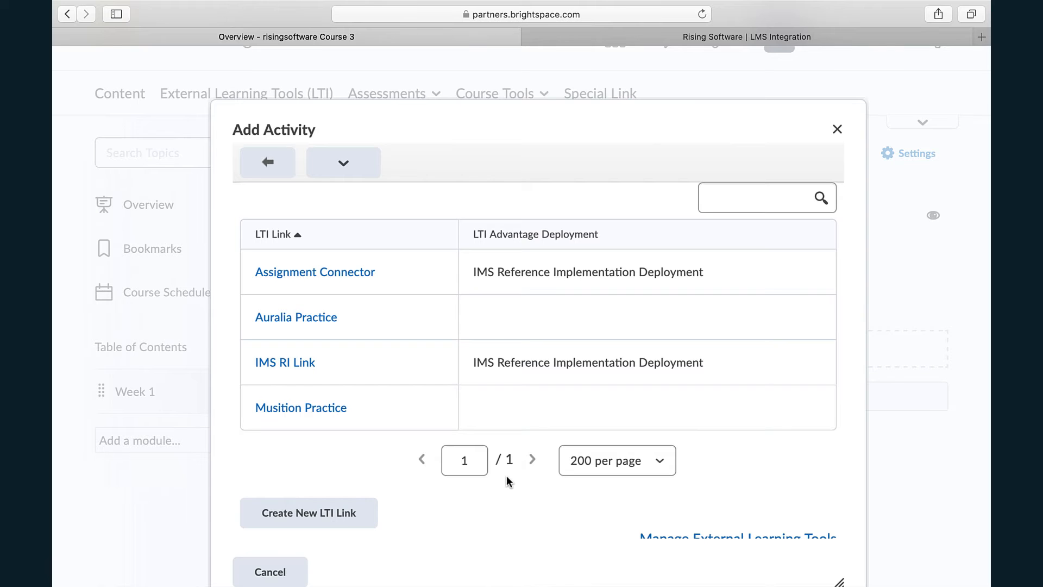
left_click(317, 408)
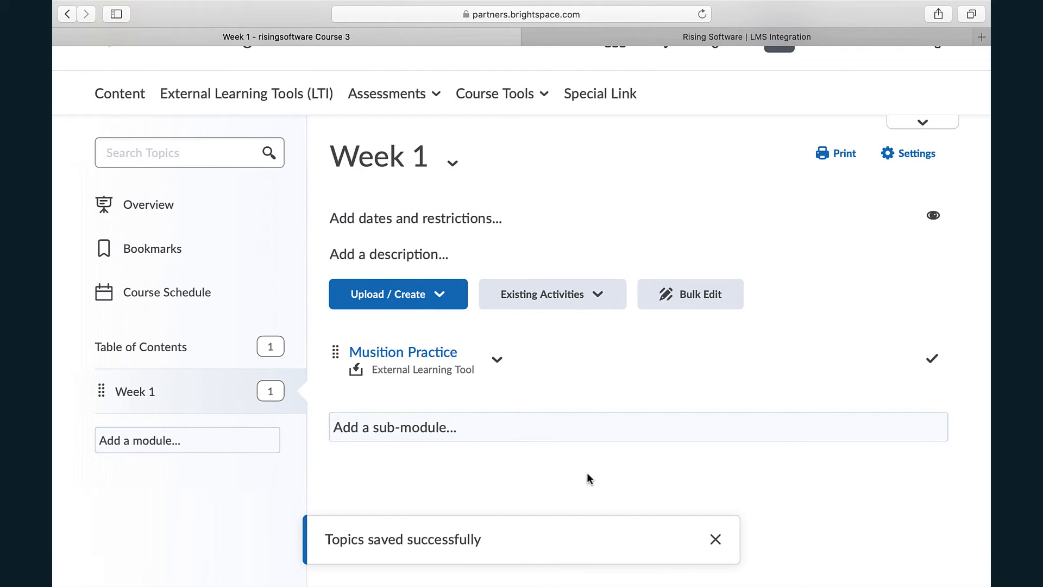
- Open the Musition Practice topic and launch Musition in its browser version
scroll(587, 478, "down", 2)
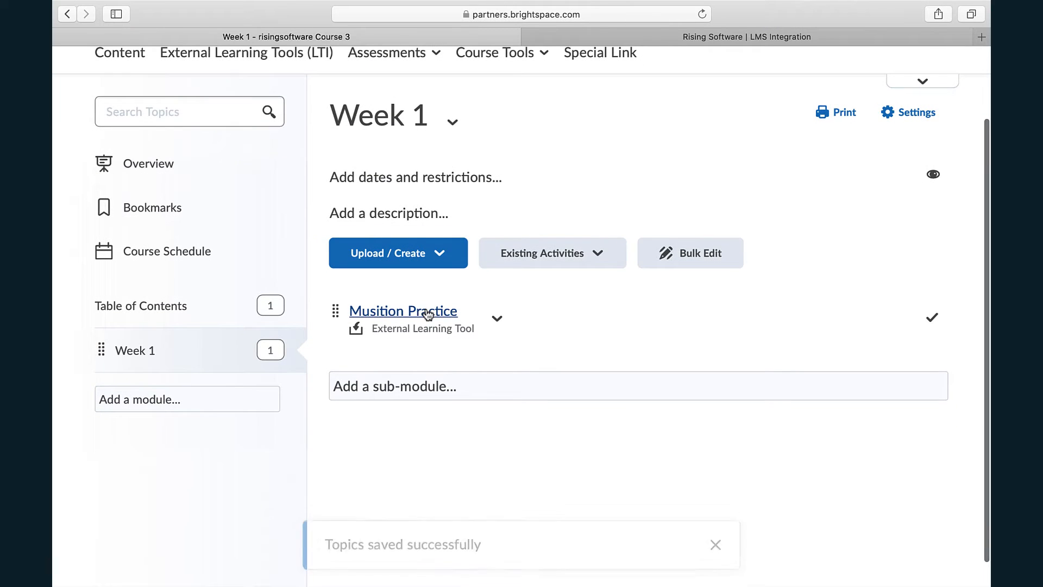
left_click(427, 314)
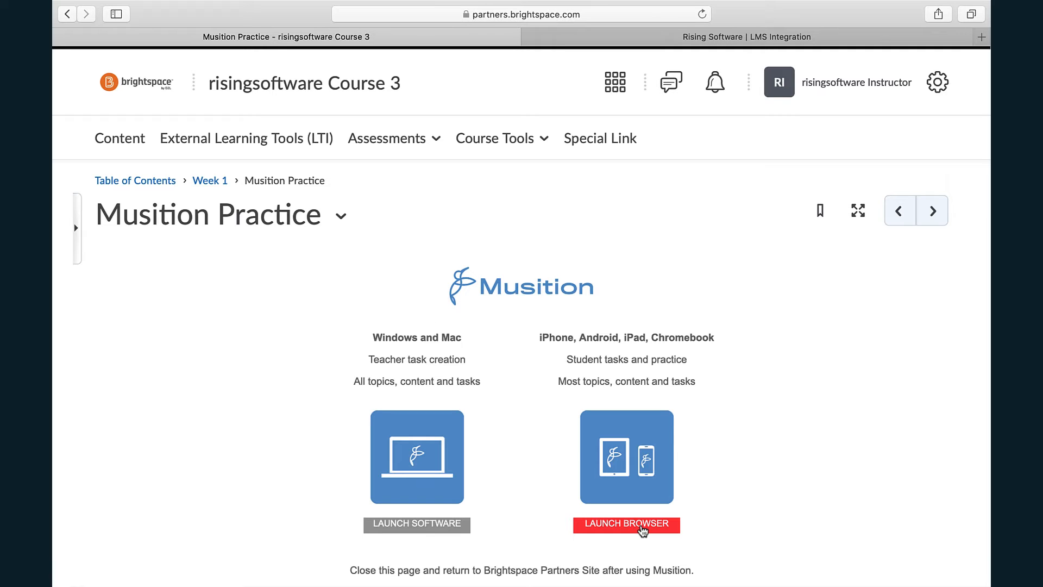
left_click(643, 527)
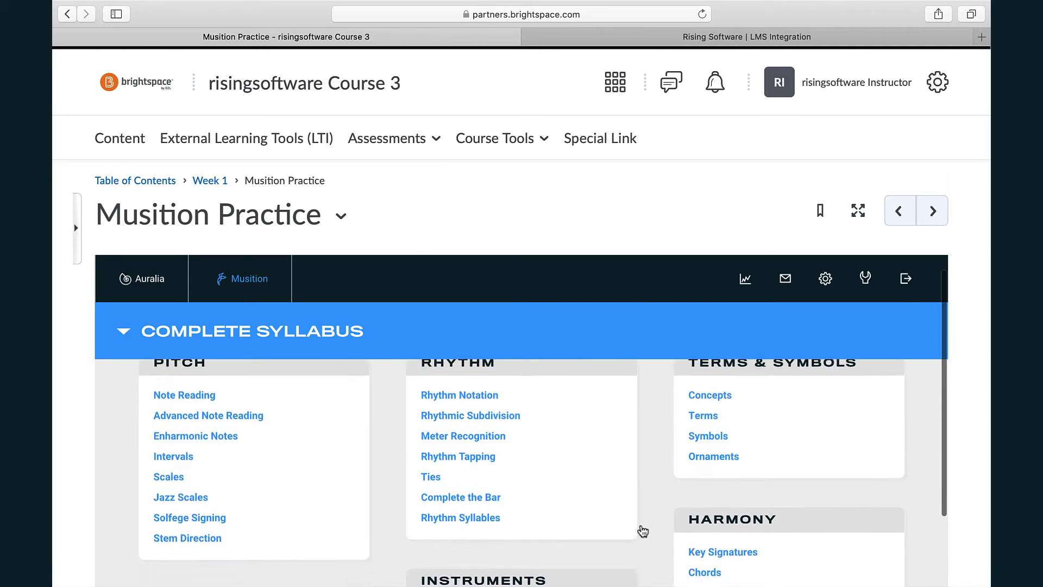
- Examine the practice topics of Musition's Complete Syllabus and the list of selectable syllabuses
scroll(643, 530, "down", 3)
scroll(971, 430, "down", 2)
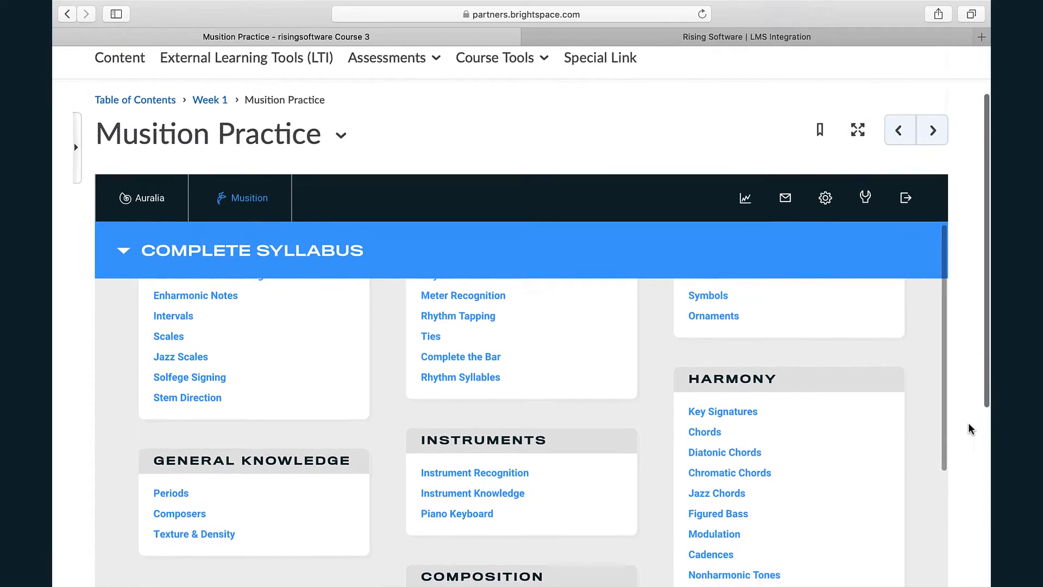
scroll(971, 429, "down", 2)
scroll(663, 399, "up", 3)
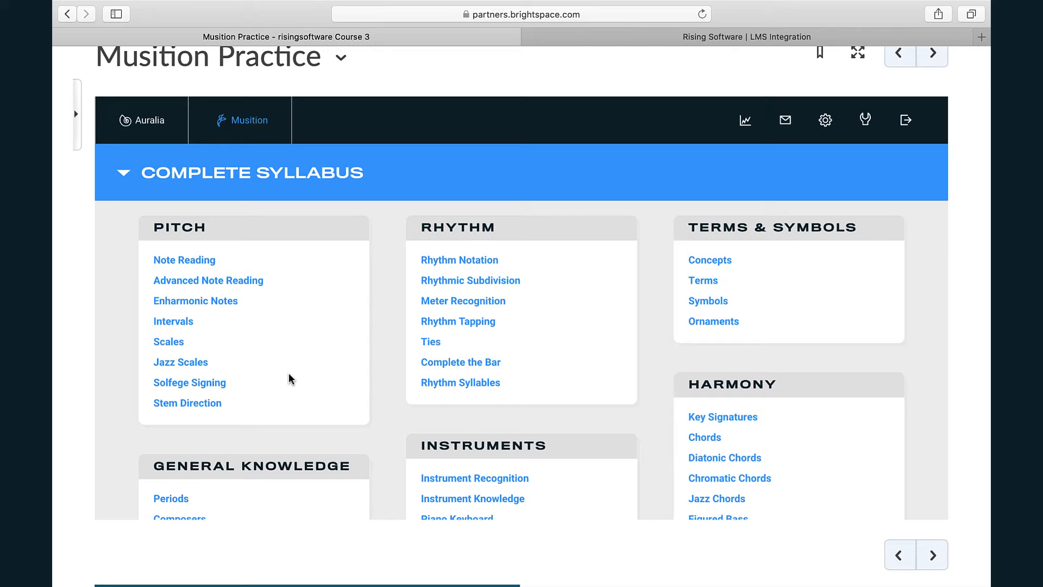
left_click(217, 173)
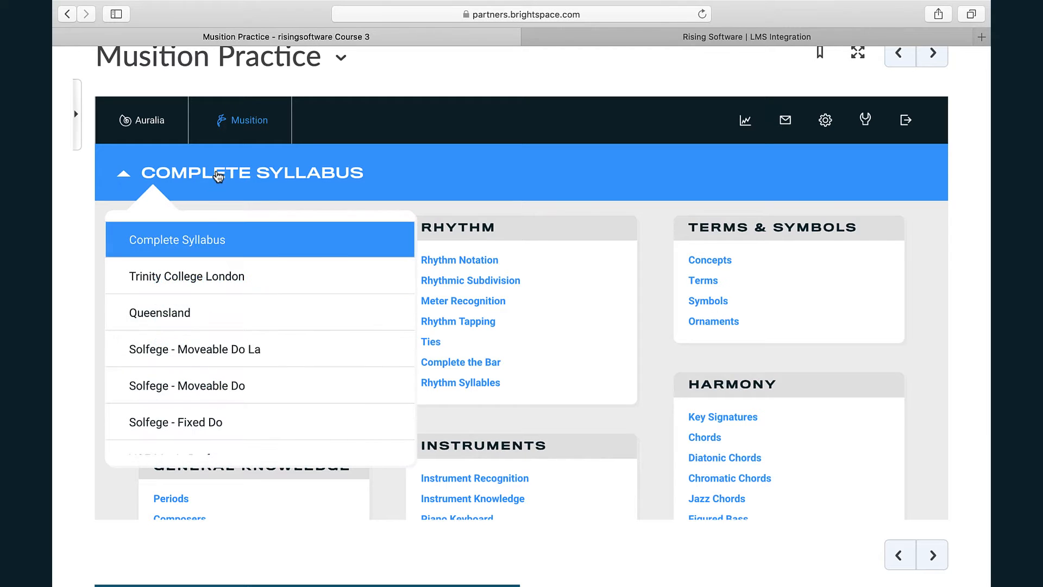
left_click(419, 187)
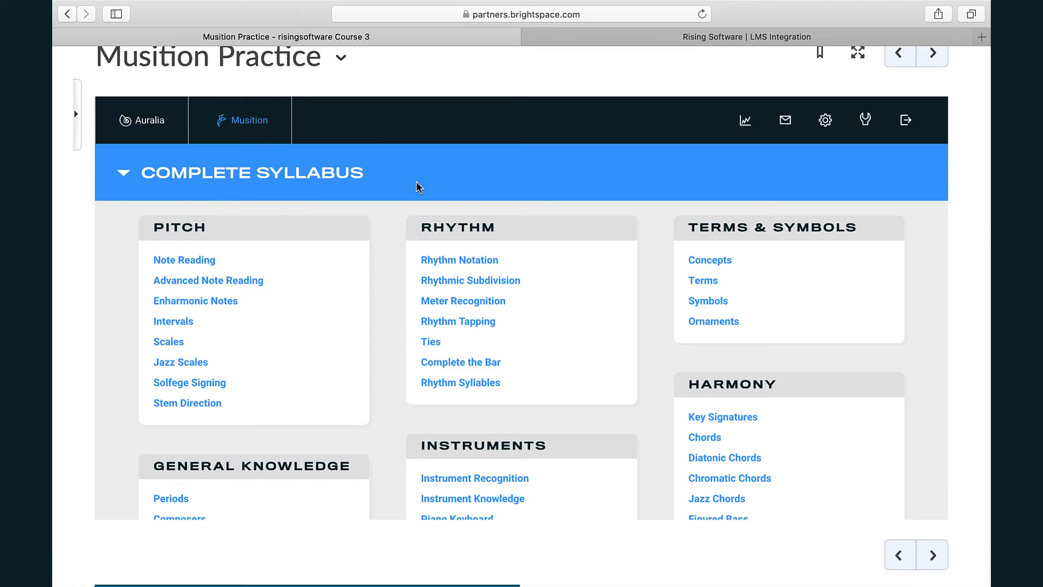
scroll(389, 320, "down", 2)
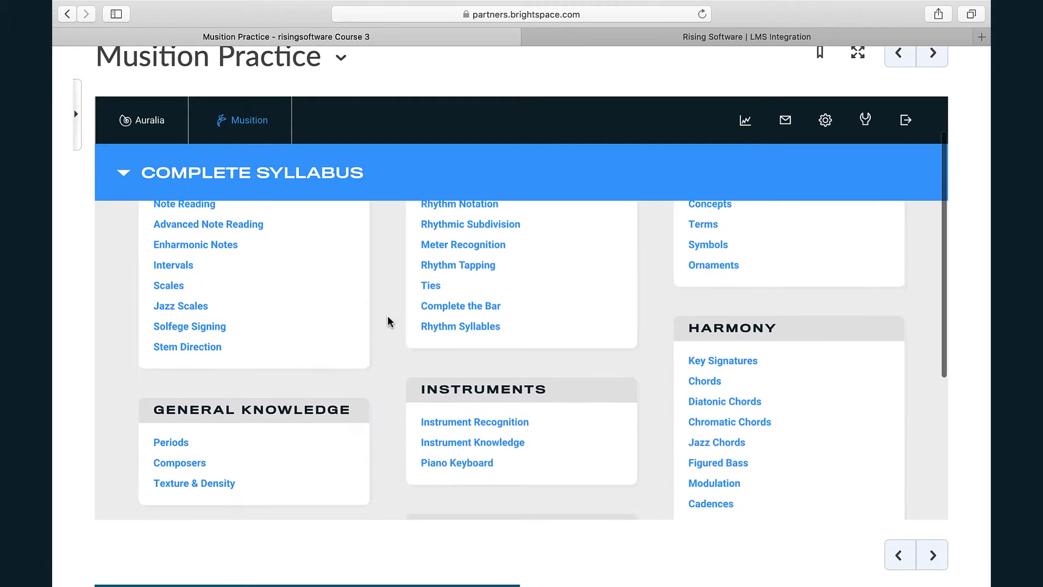
scroll(389, 320, "up", 2)
scroll(980, 329, "up", 3)
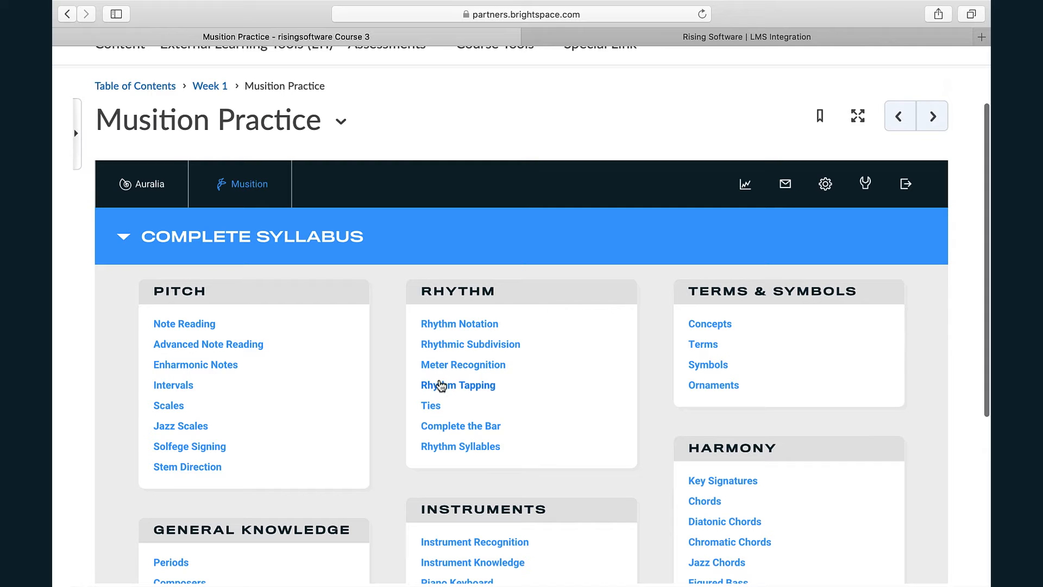
scroll(405, 369, "down", 2)
scroll(407, 368, "up", 2)
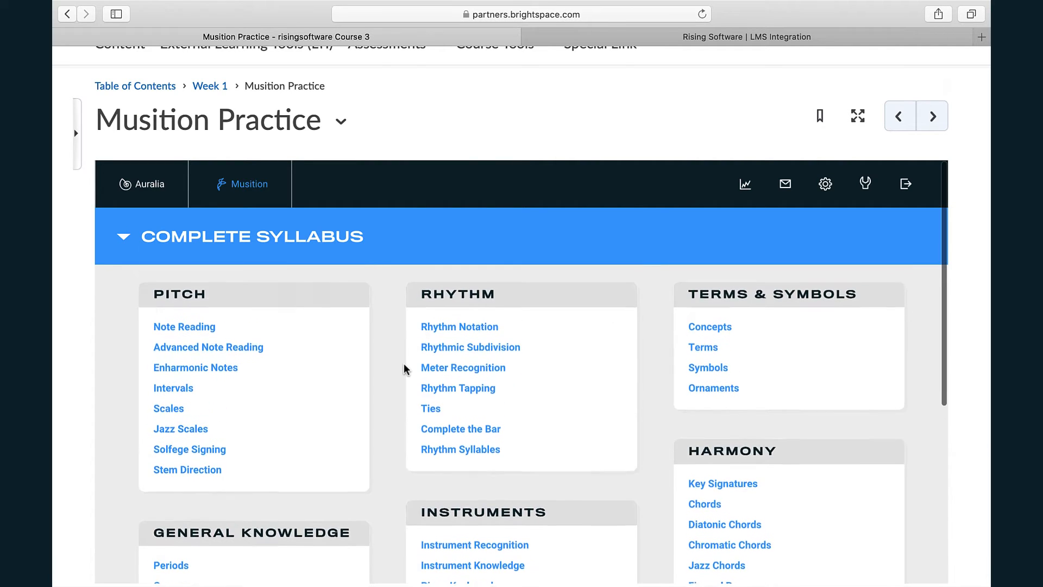
scroll(977, 333, "up", 4)
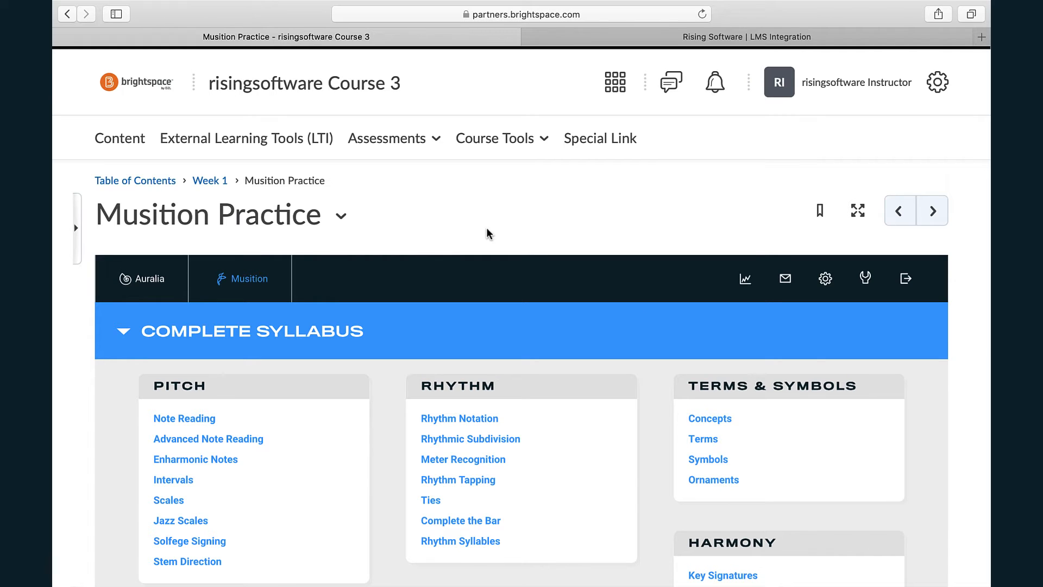
- Return to the Week 1 module and start a new external learning tool link titled "Week 1 Worksheet: Intervals"
left_click(205, 182)
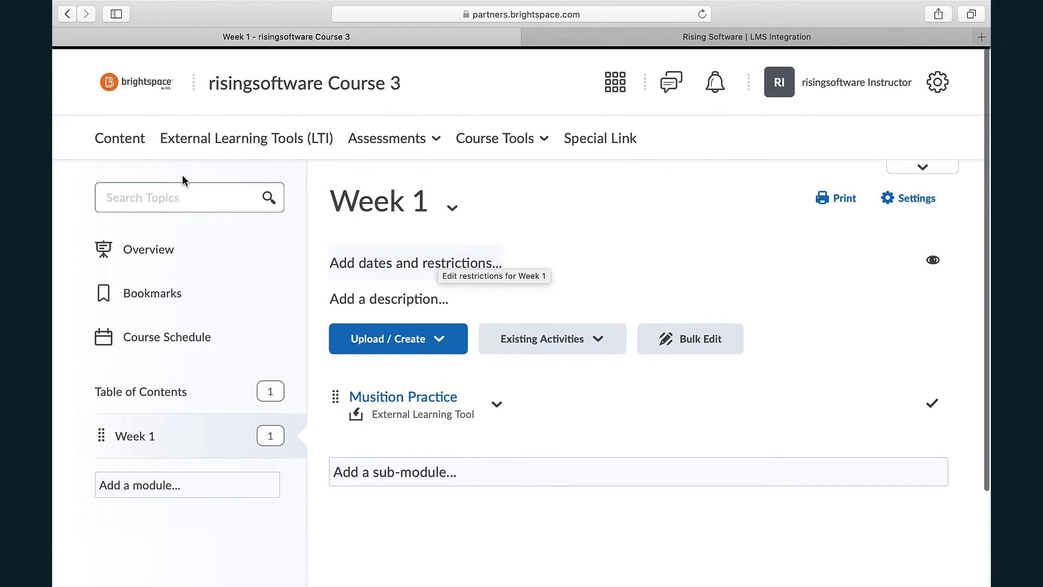
left_click(121, 143)
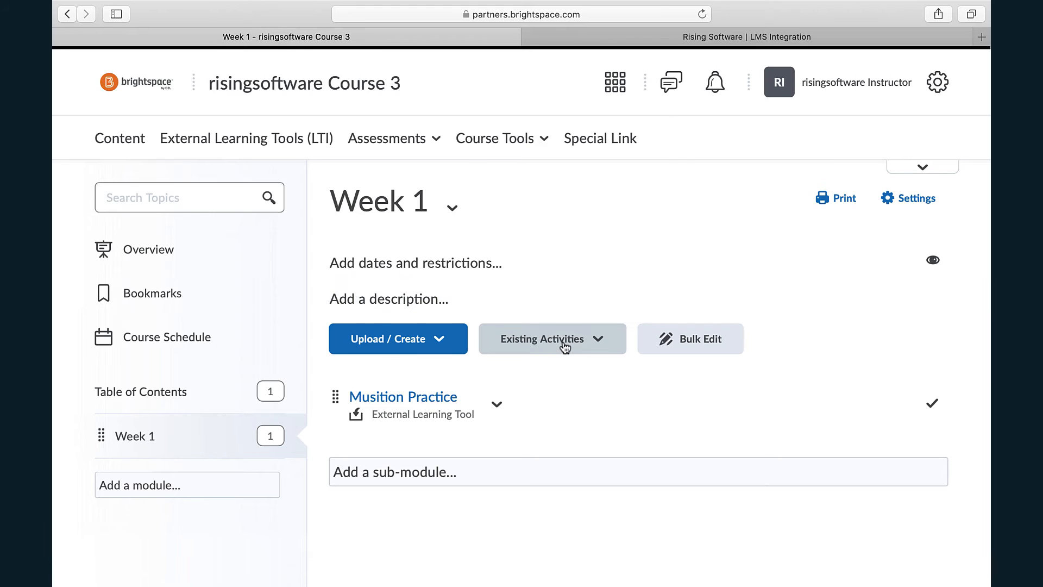
left_click(565, 348)
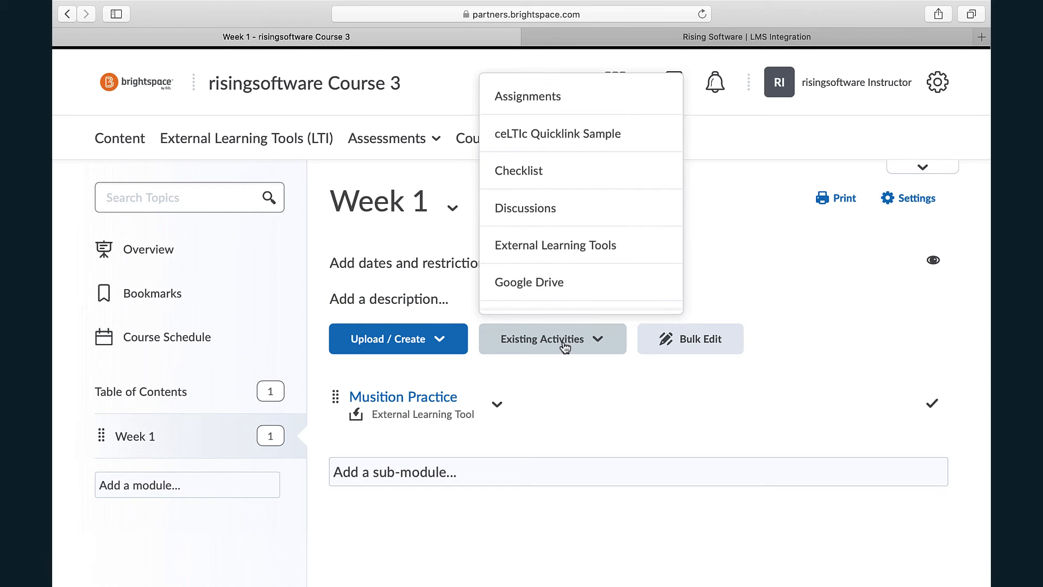
left_click(573, 249)
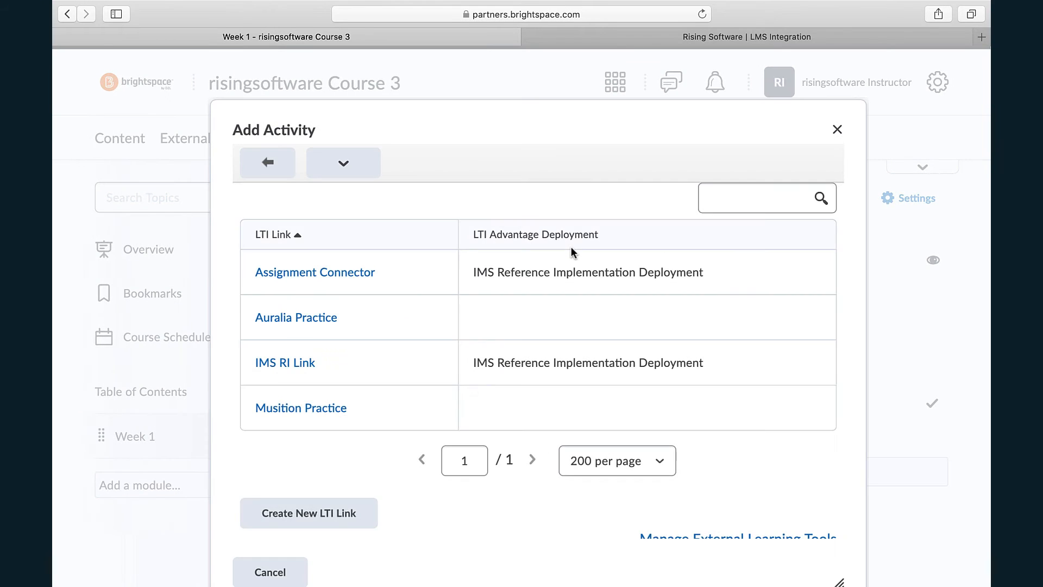
left_click_drag(596, 119, 576, 78)
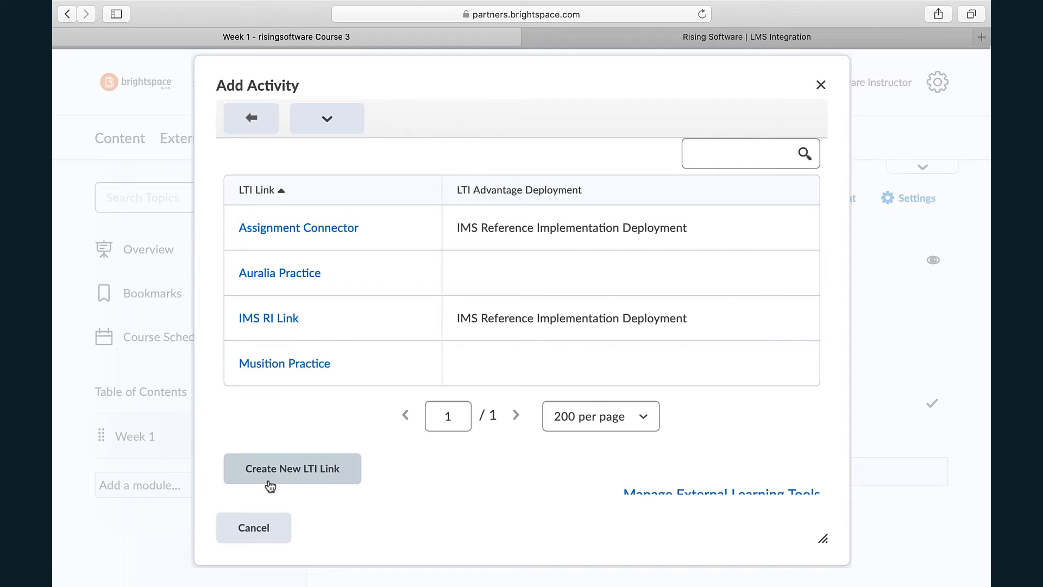
left_click(294, 470)
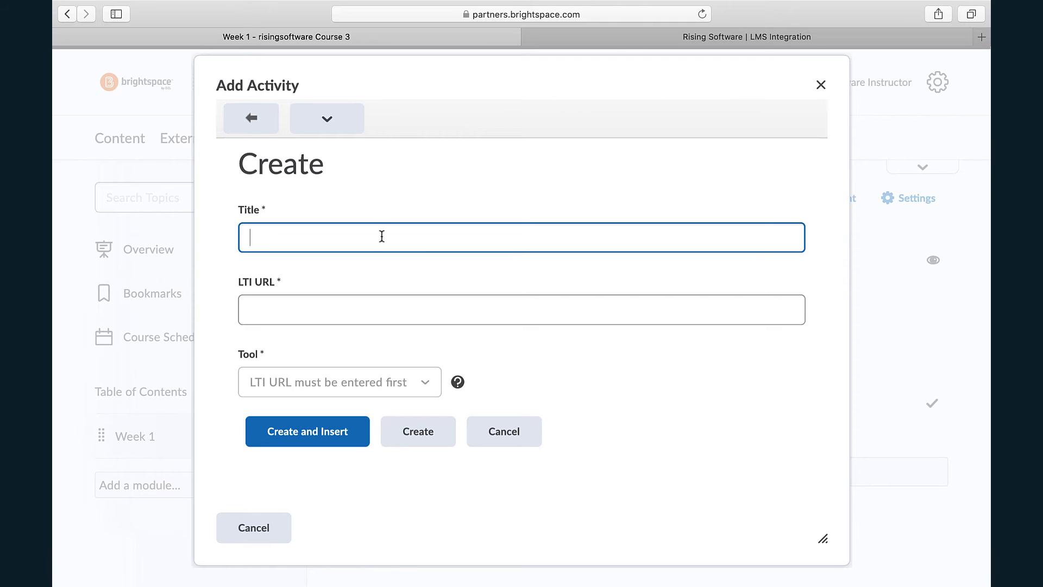
type("Week 1 Worksheet:")
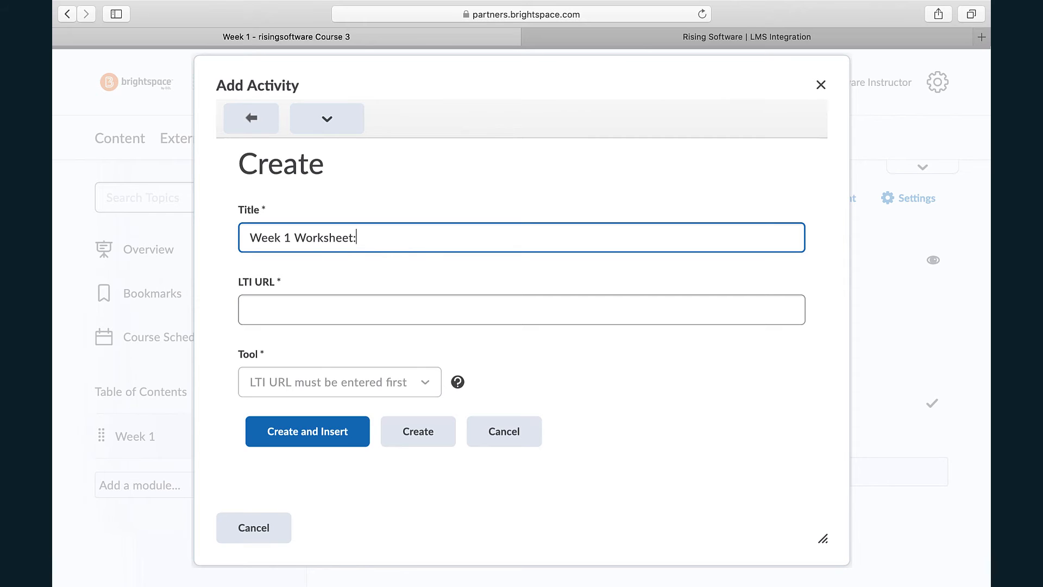
type(" Intervals")
- Copy the Musition task launch URL from the tool URL table on the Rising Software LMS Integration page
left_click(704, 39)
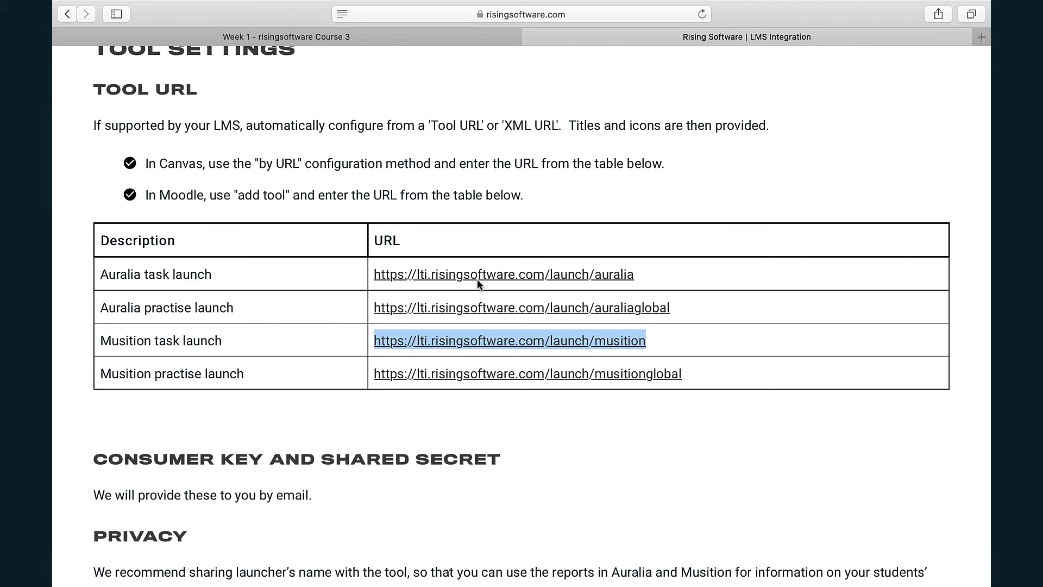
left_click(306, 309)
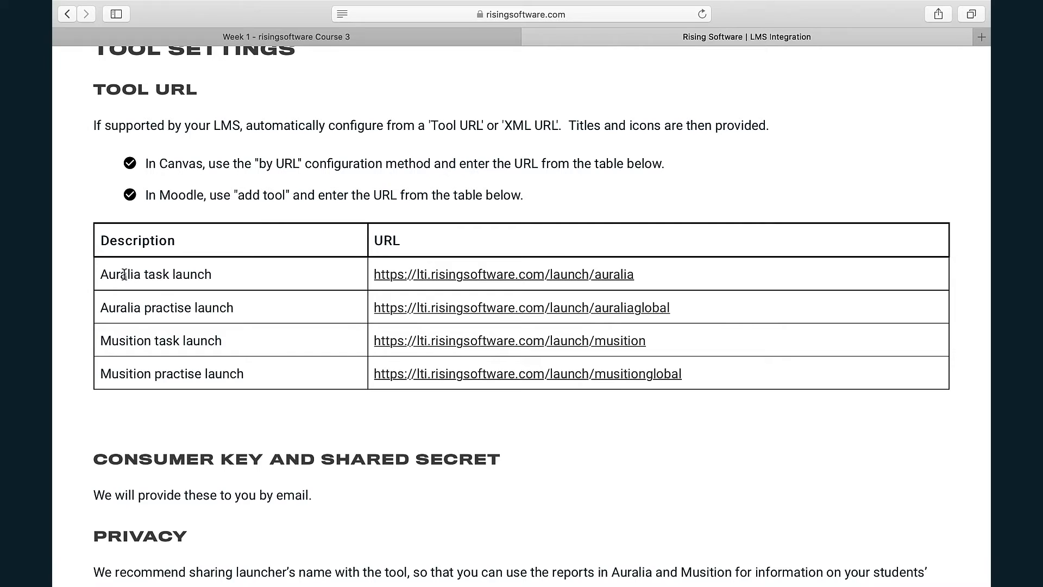
triple_click(168, 308)
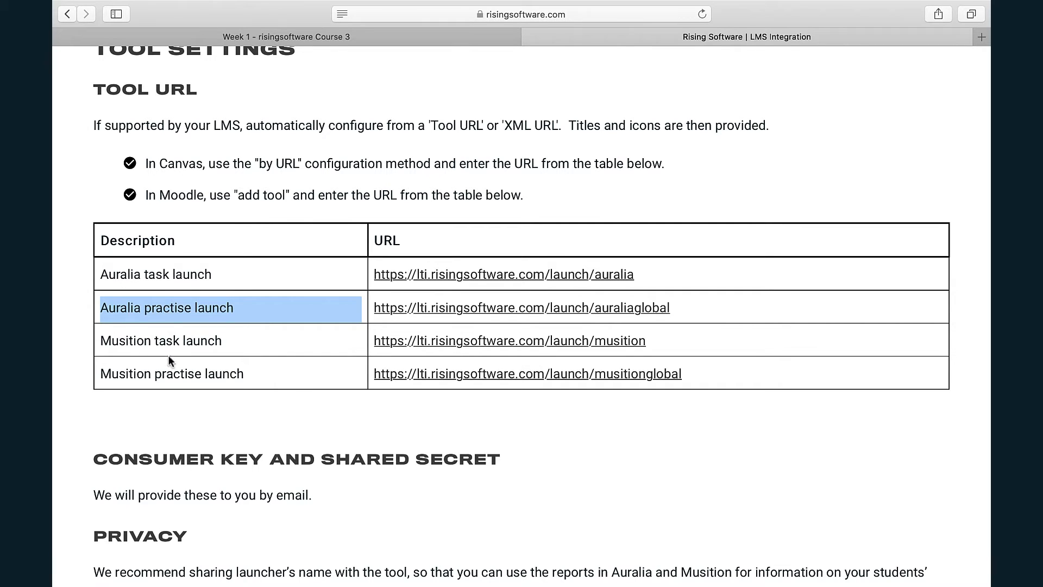
triple_click(174, 374)
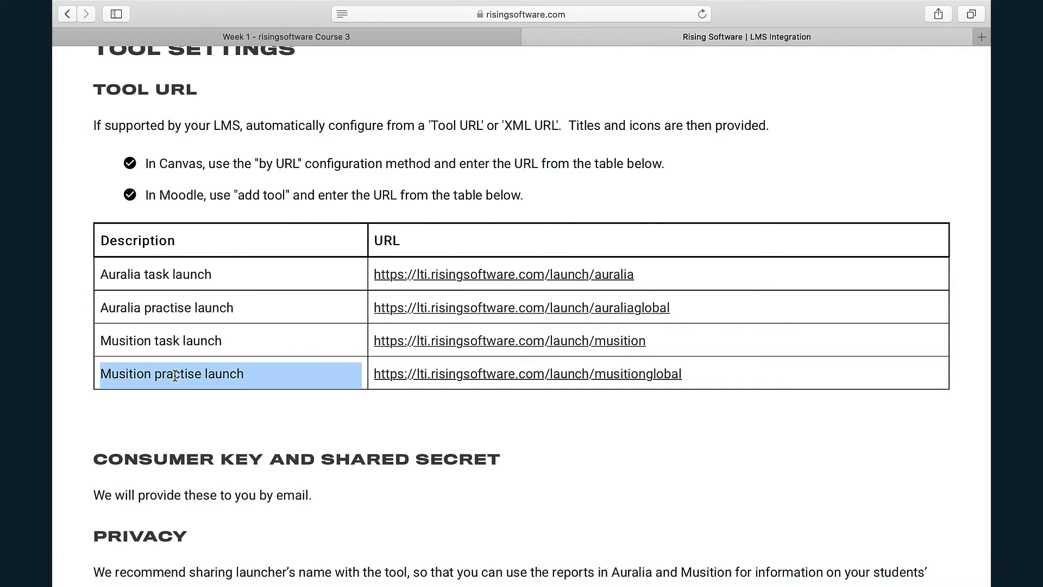
left_click(169, 341)
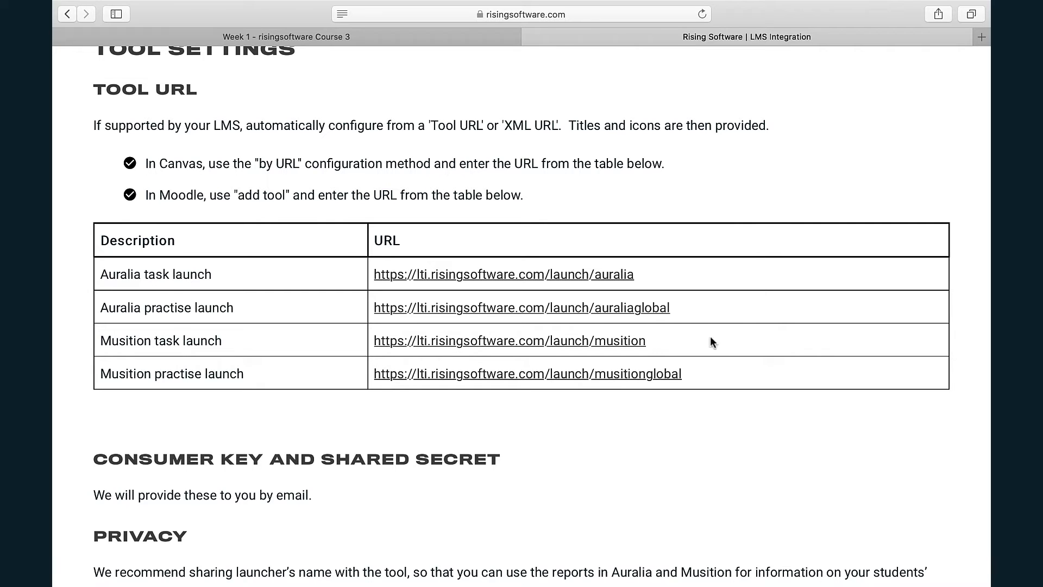
left_click_drag(651, 341, 373, 342)
key("super+c")
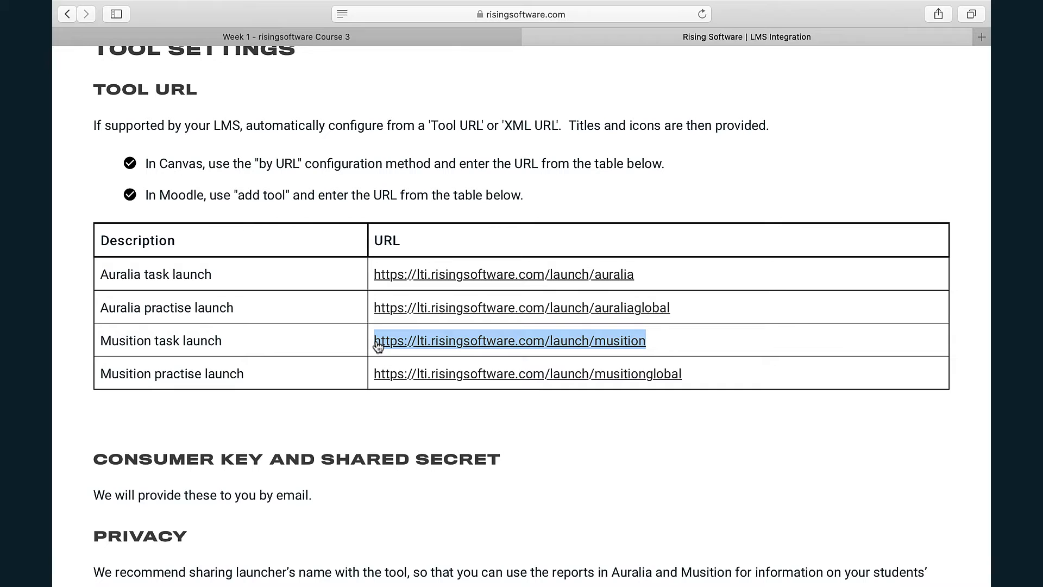
left_click(454, 41)
left_click(431, 313)
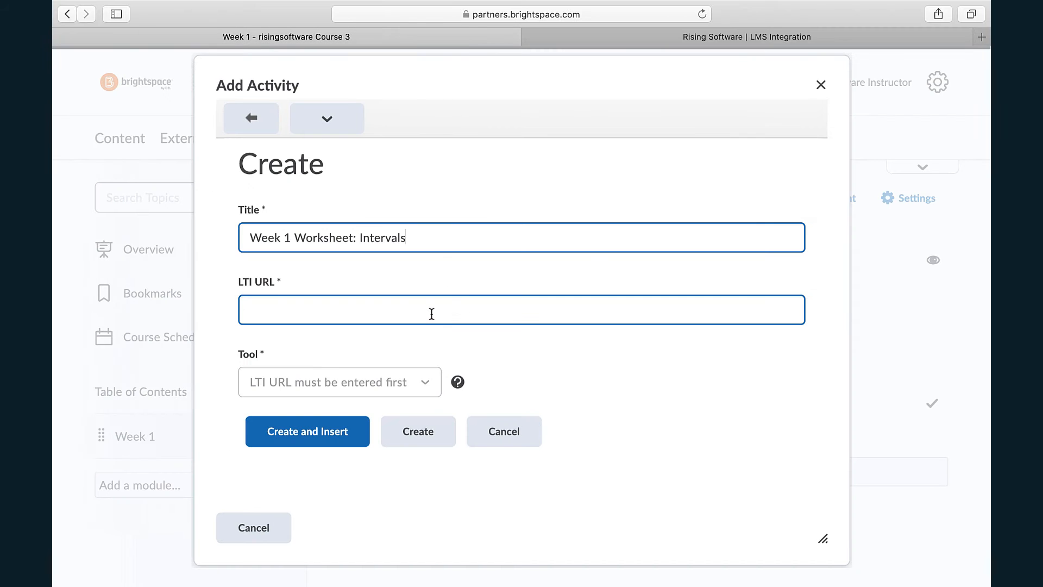
key("super+v")
type("global")
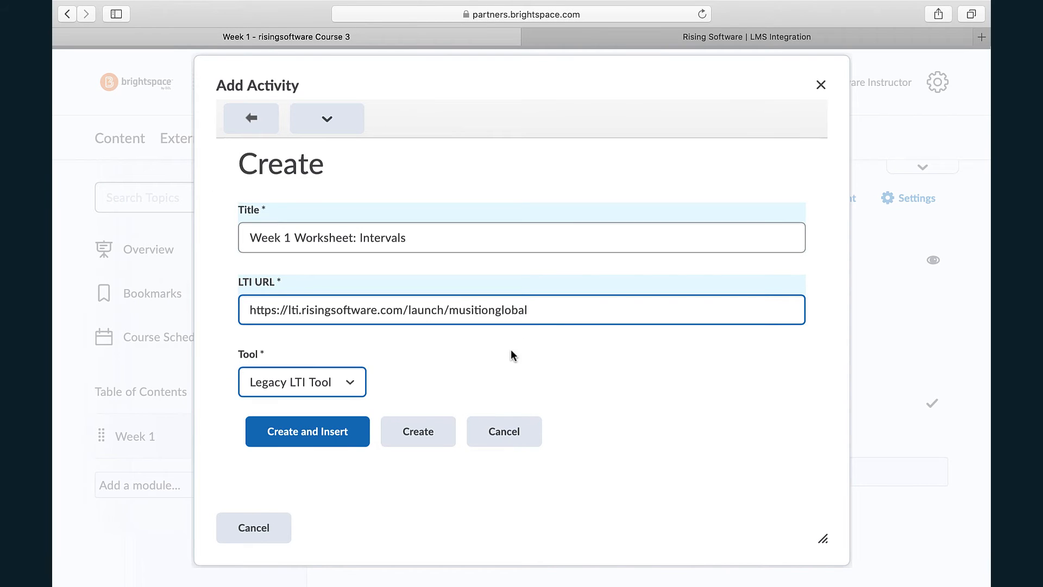
key("BackSpace")
key("BackSpace")
key("BackSpace")
key("BackSpace")
key("BackSpace")
key("BackSpace")
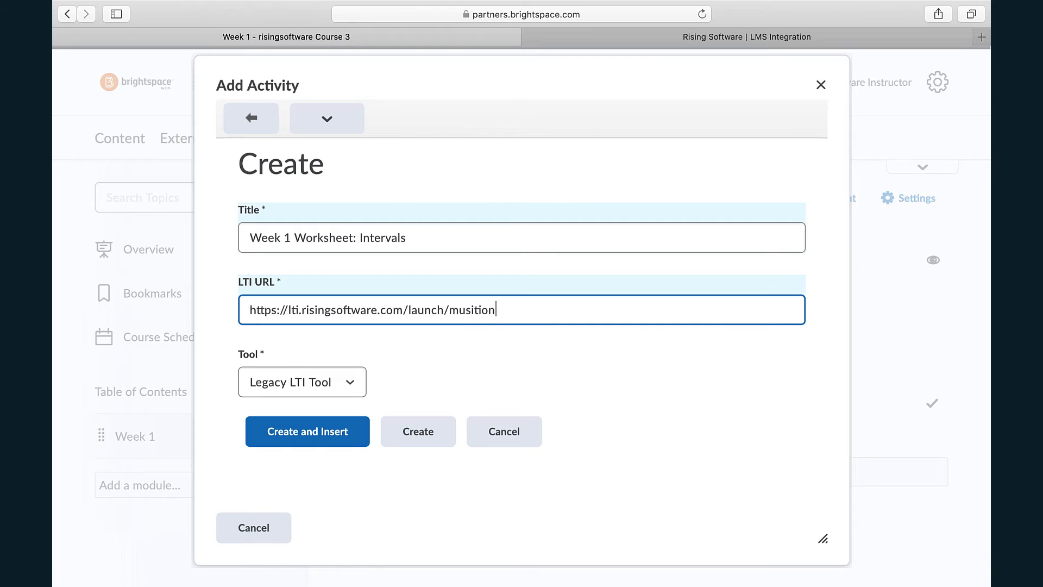
left_click(608, 392)
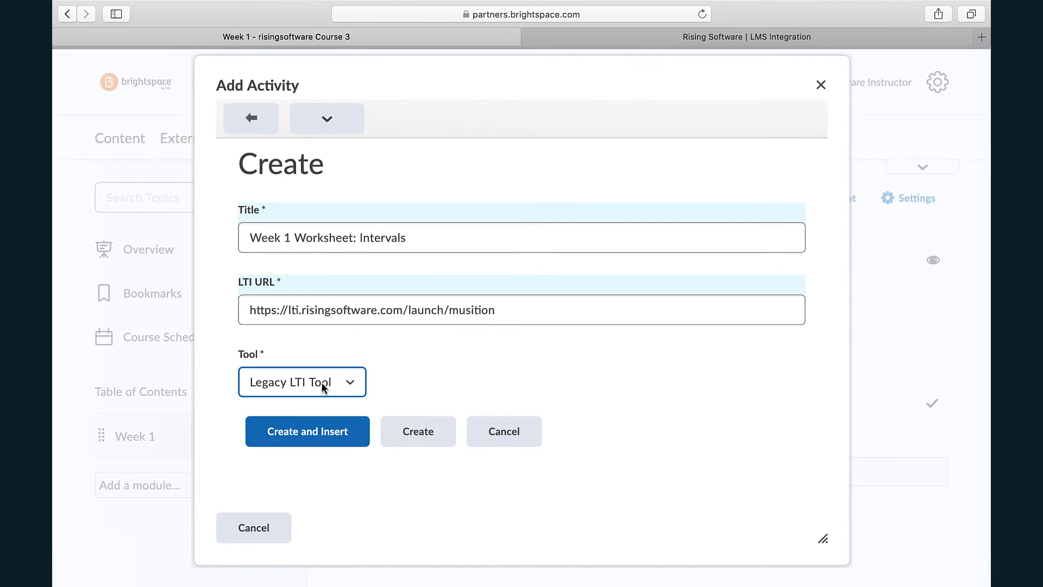
left_click(319, 440)
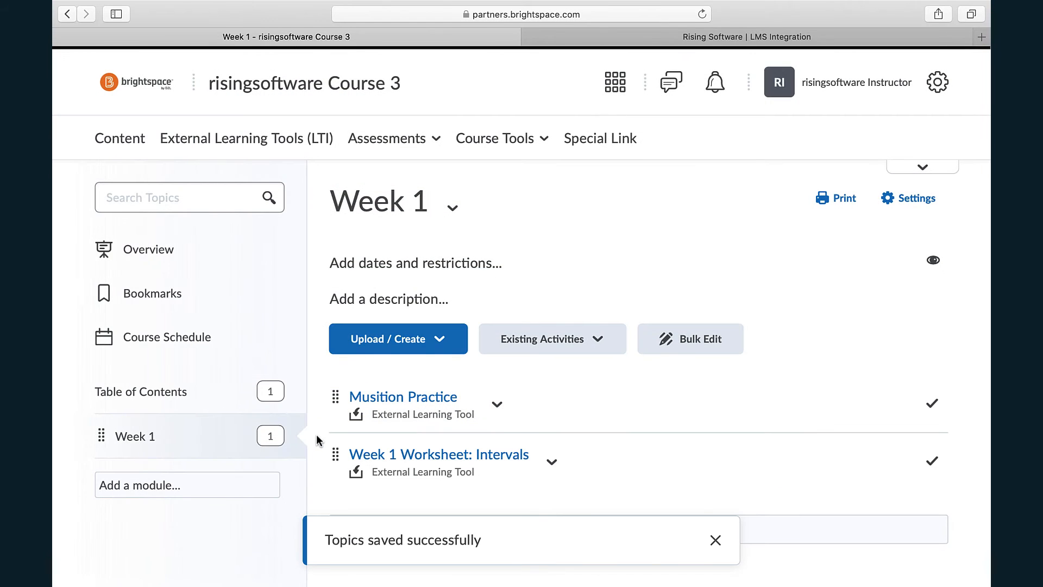
- Open the Week 1 Worksheet: Intervals topic, launch the Musition desktop software and show its tests
scroll(757, 459, "down", 4)
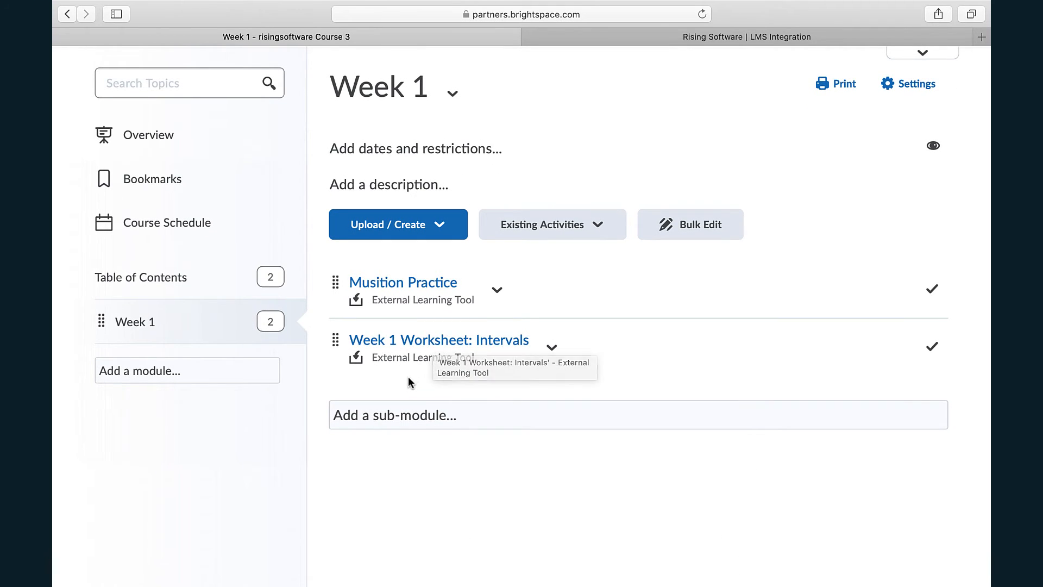
left_click(422, 340)
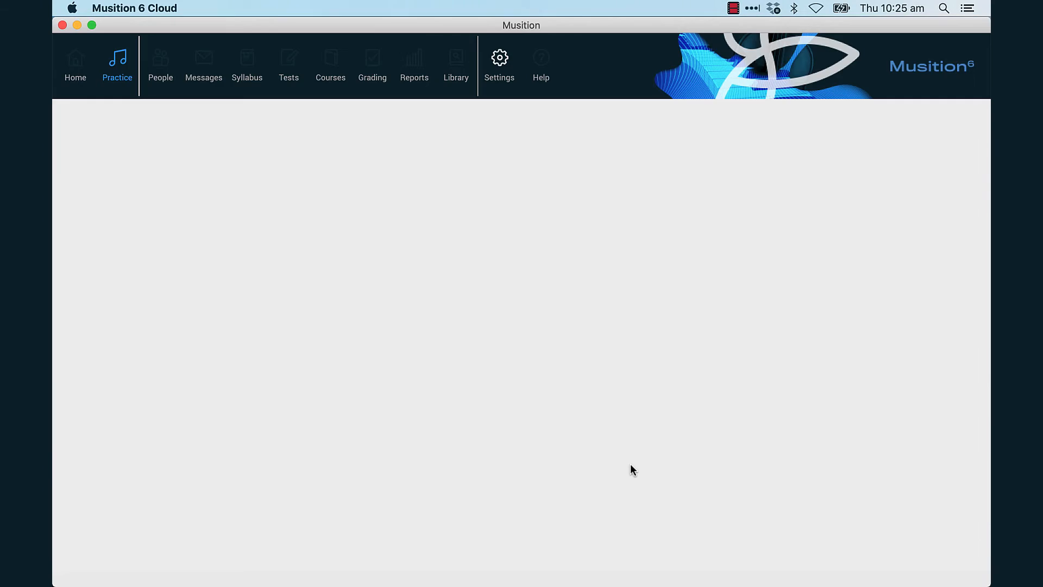
key("ctrl+Right")
scroll(633, 469, "down", 3)
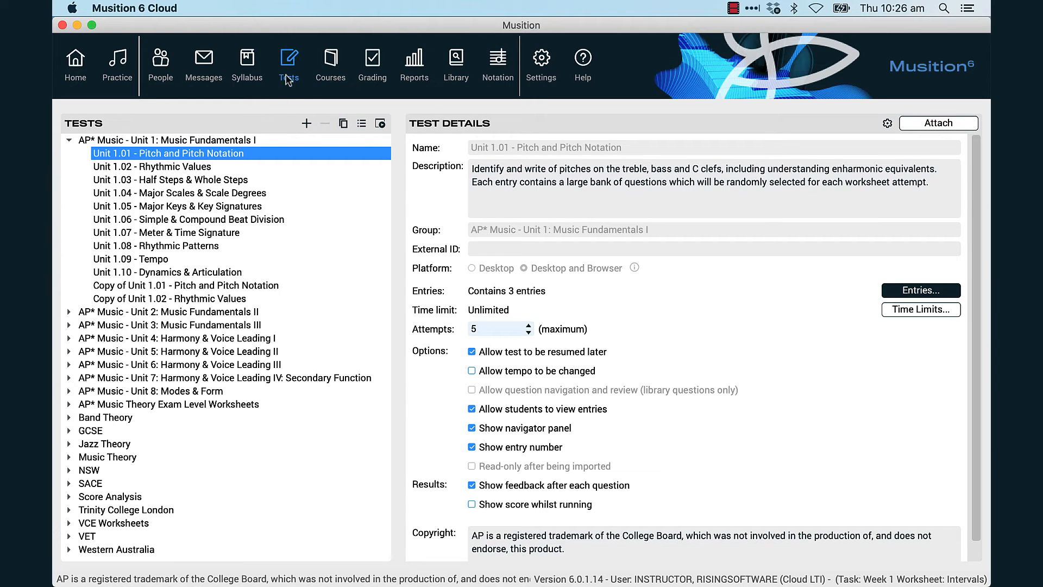
- Attach the Intervals - Basic test from the Music Theory group to the Week 1 worksheet task
left_click(69, 140)
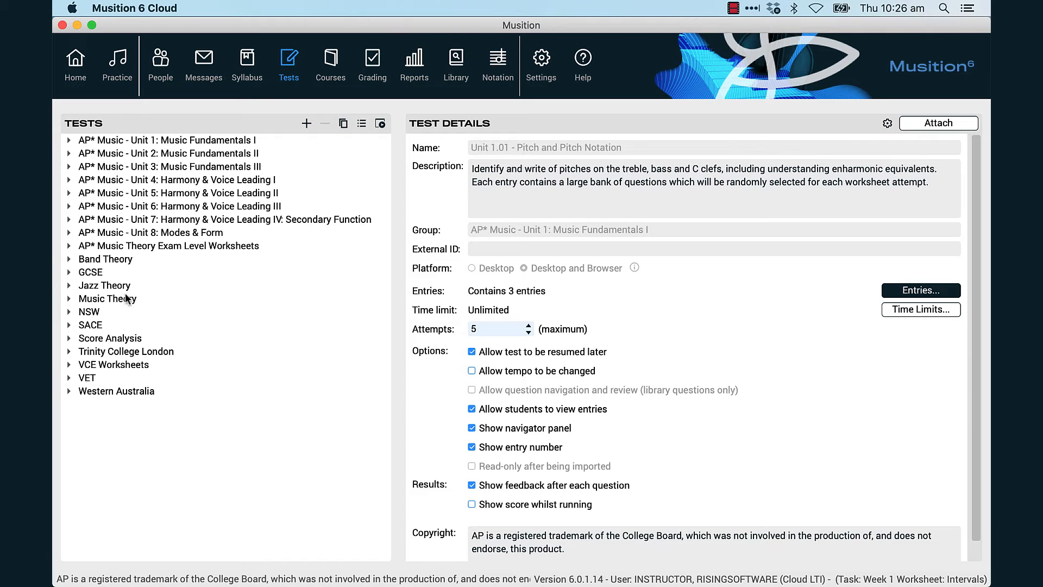
left_click(69, 298)
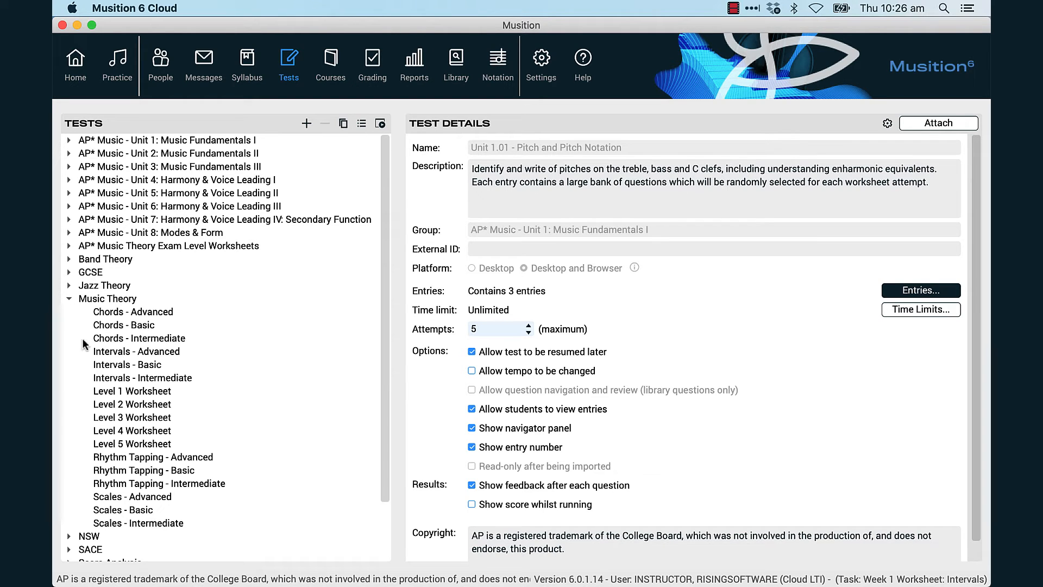
left_click(157, 368)
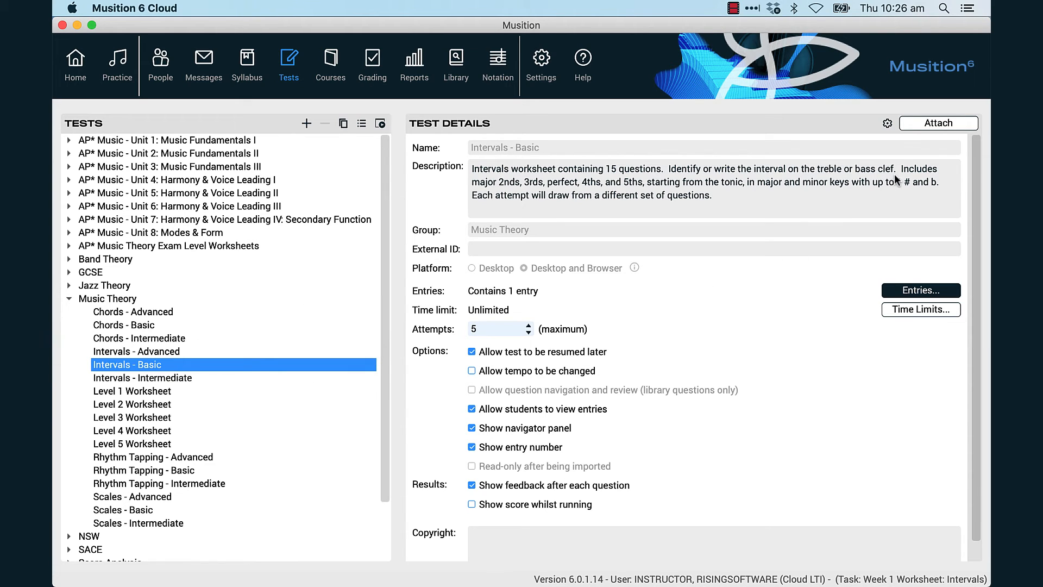
left_click(936, 125)
left_click(619, 351)
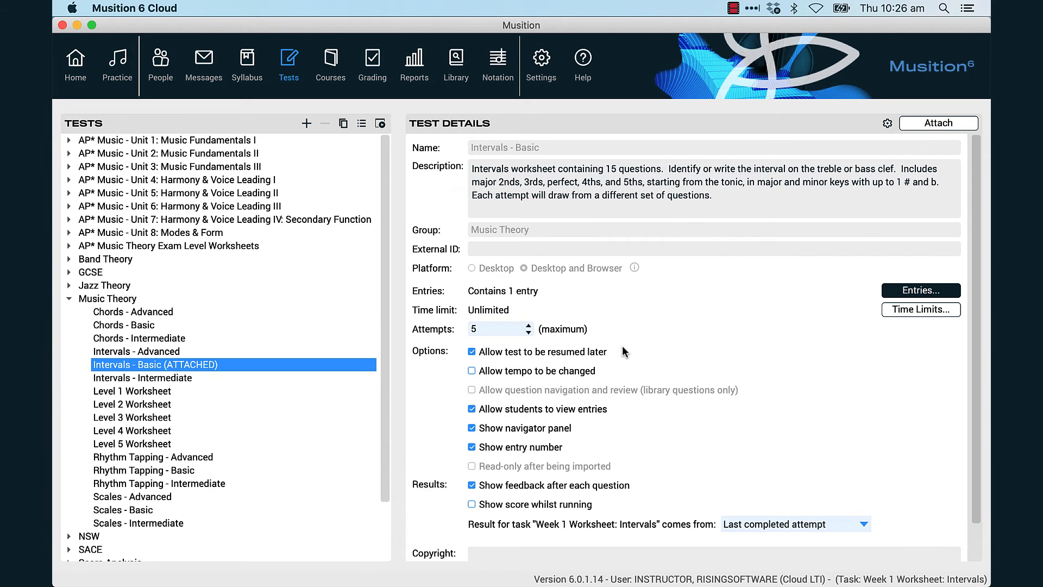
- Set the task's result to come from the best completed attempt, keep Intervals - Basic selected, and close Musition
scroll(739, 386, "down", 2)
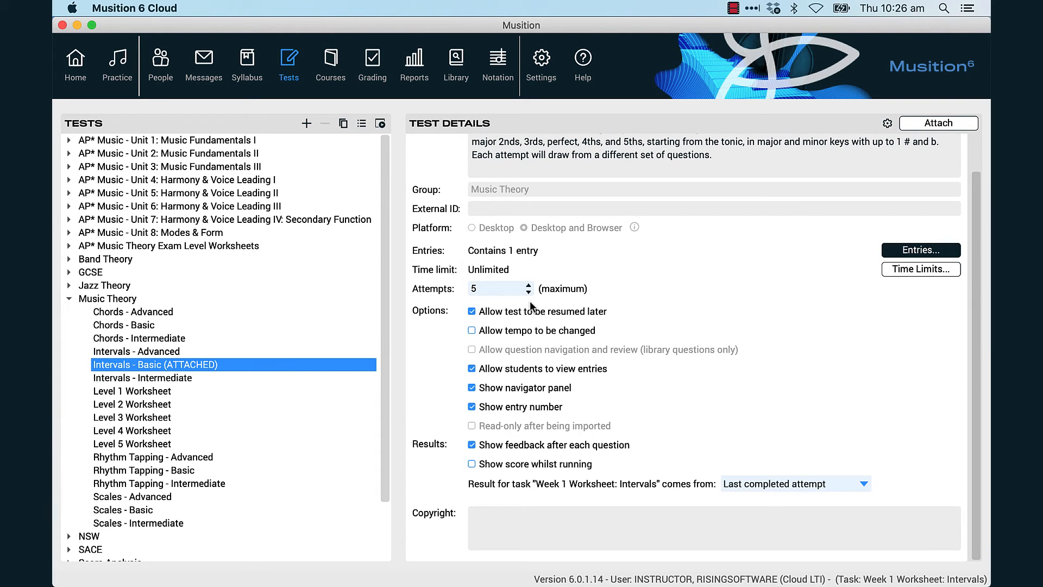
left_click(822, 491)
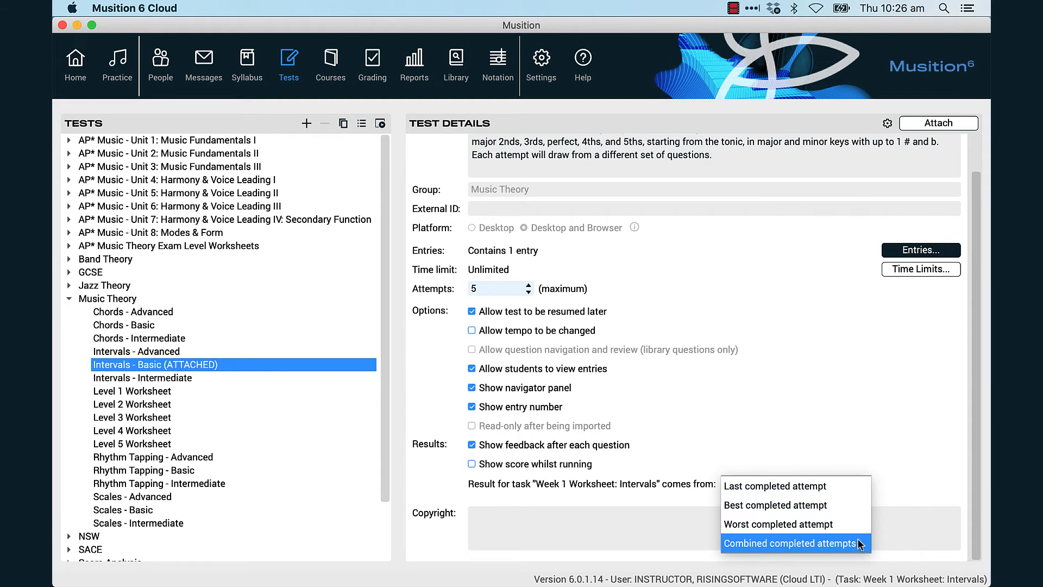
left_click(850, 511)
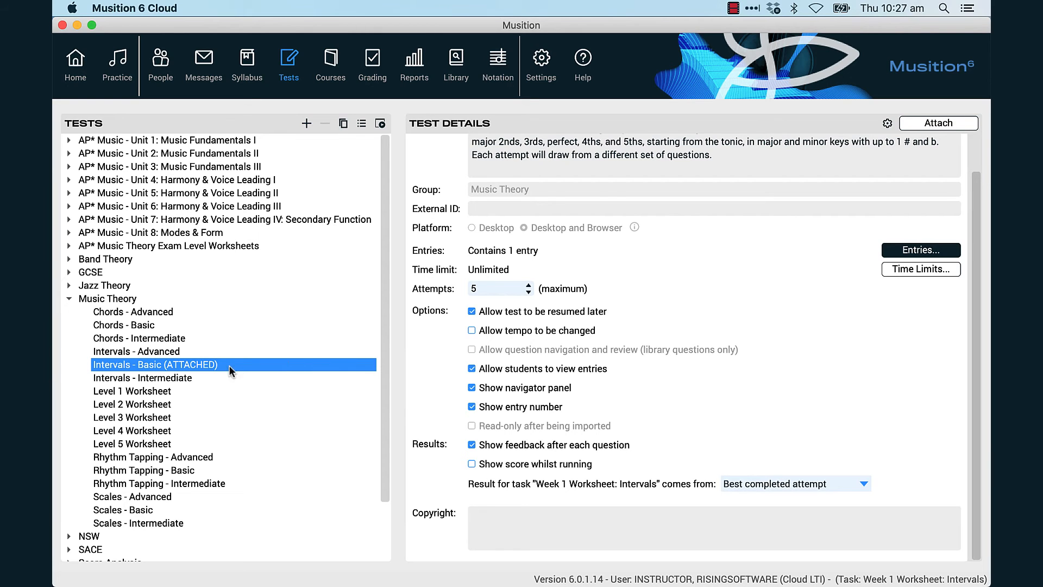
left_click(176, 350)
left_click(202, 364)
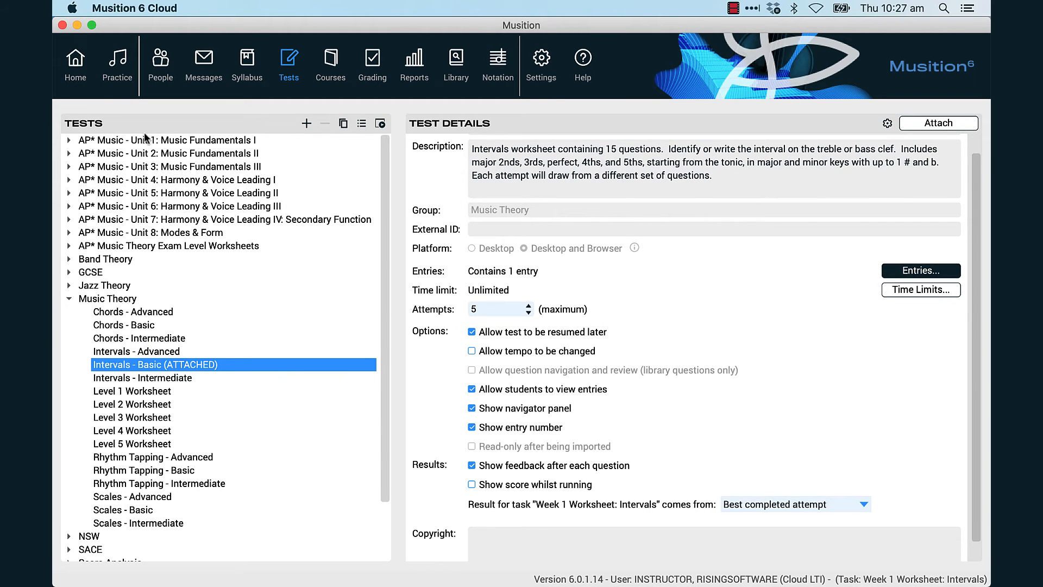
left_click(63, 25)
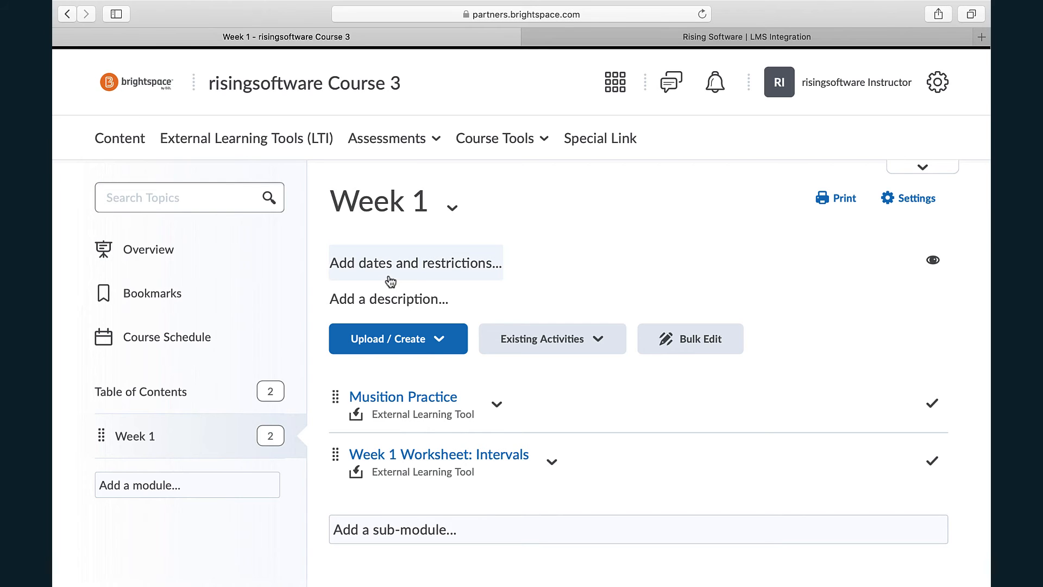
- Open the Week 1 Worksheet: Intervals topic and start a new grade item for it named Week 1 Intervals Worksheet
left_click(466, 458)
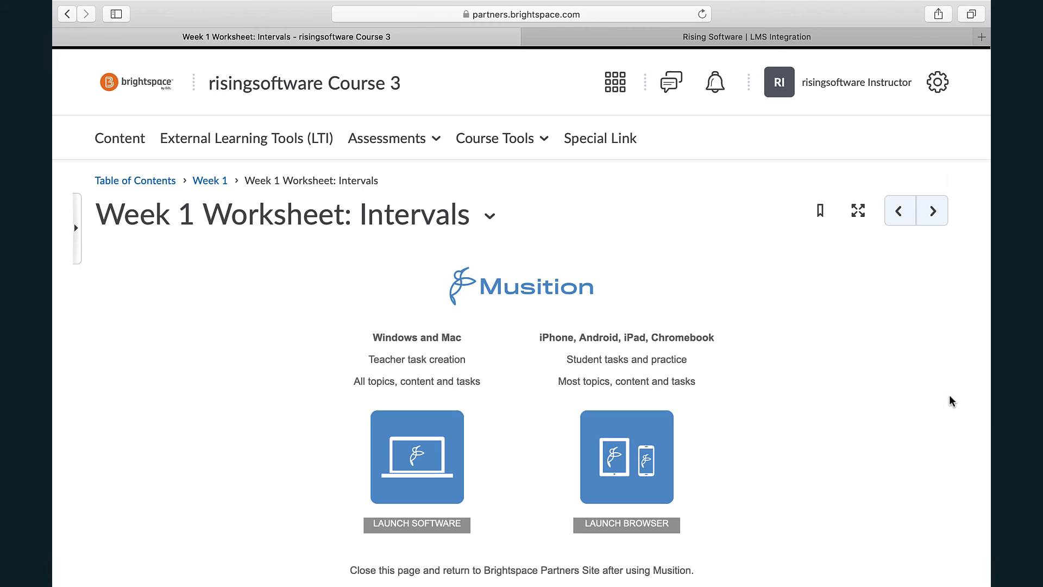
scroll(973, 401, "down", 7)
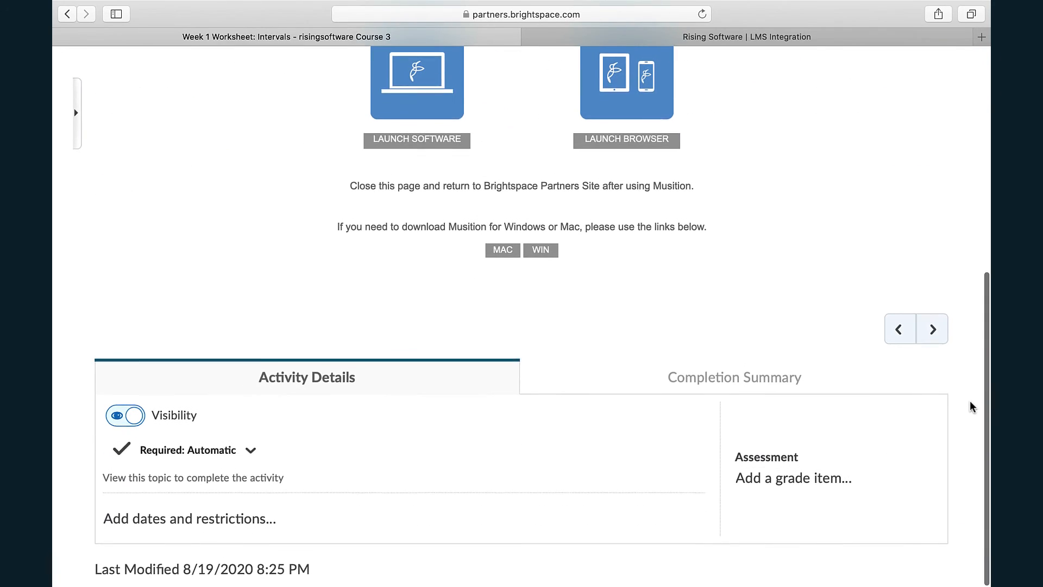
left_click(817, 479)
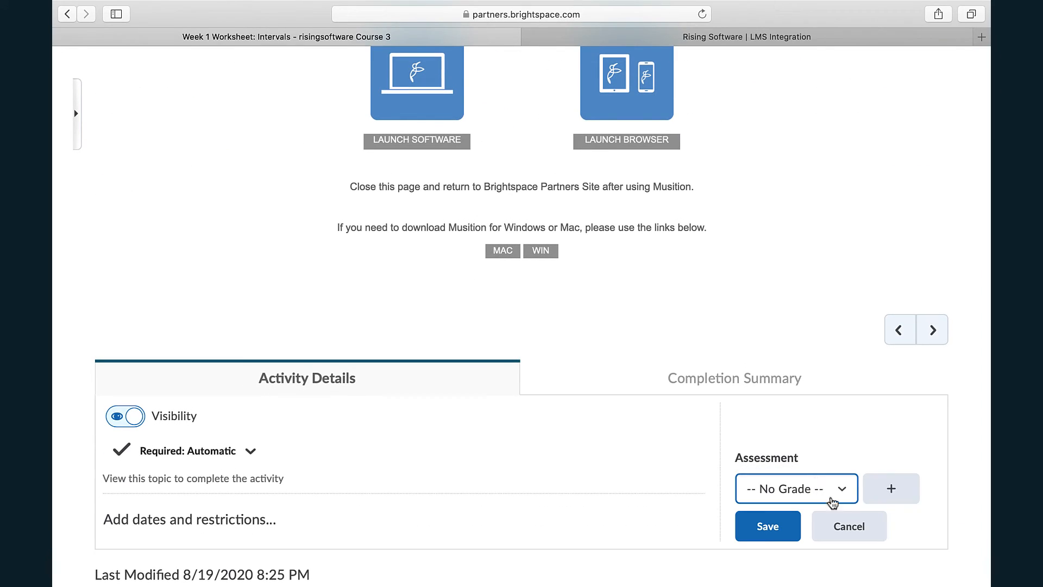
left_click(890, 491)
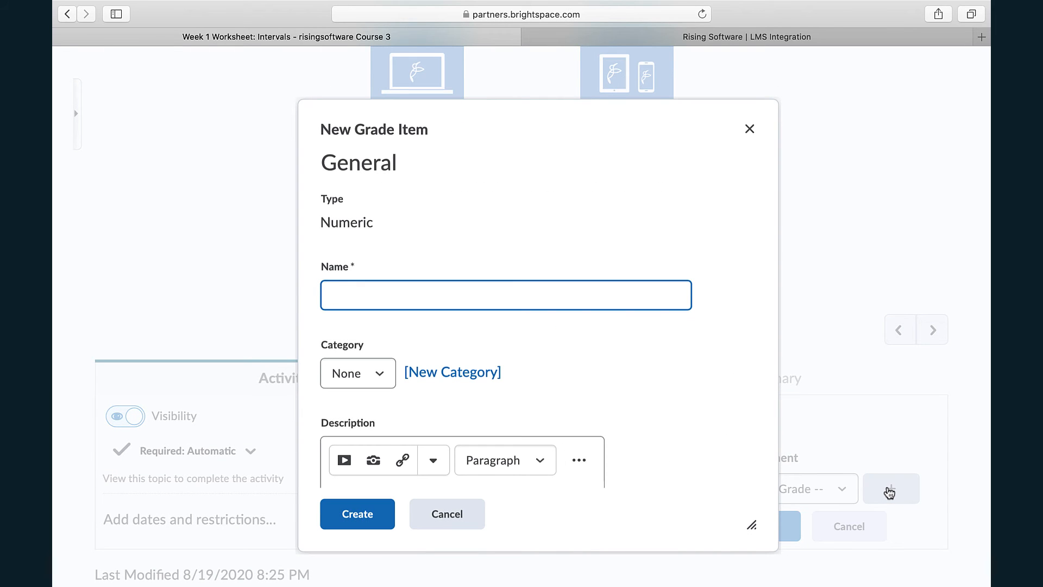
type("Week 1 W")
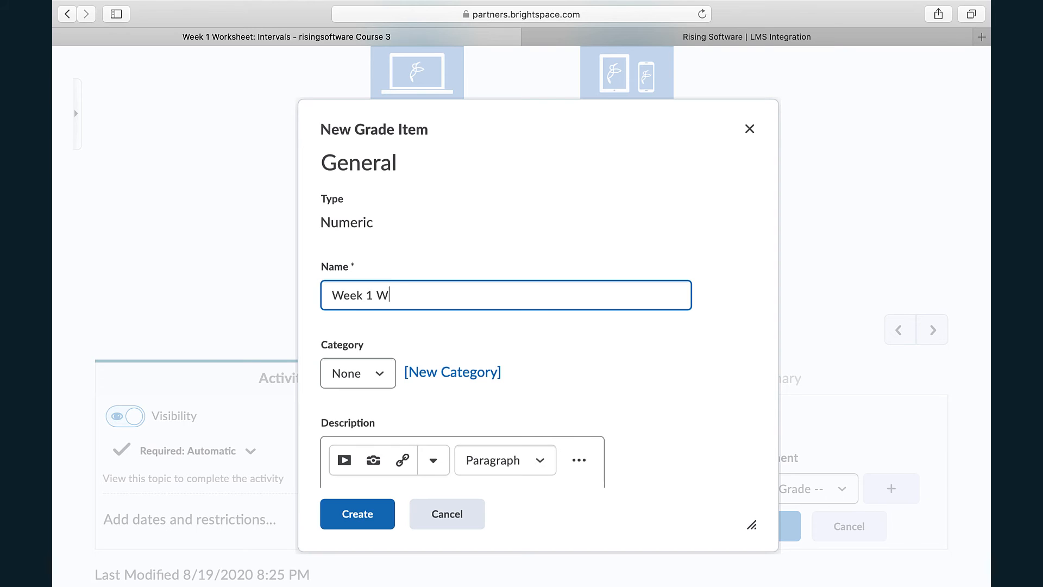
key("BackSpace")
key("BackSpace")
type("Intervals Worksheet")
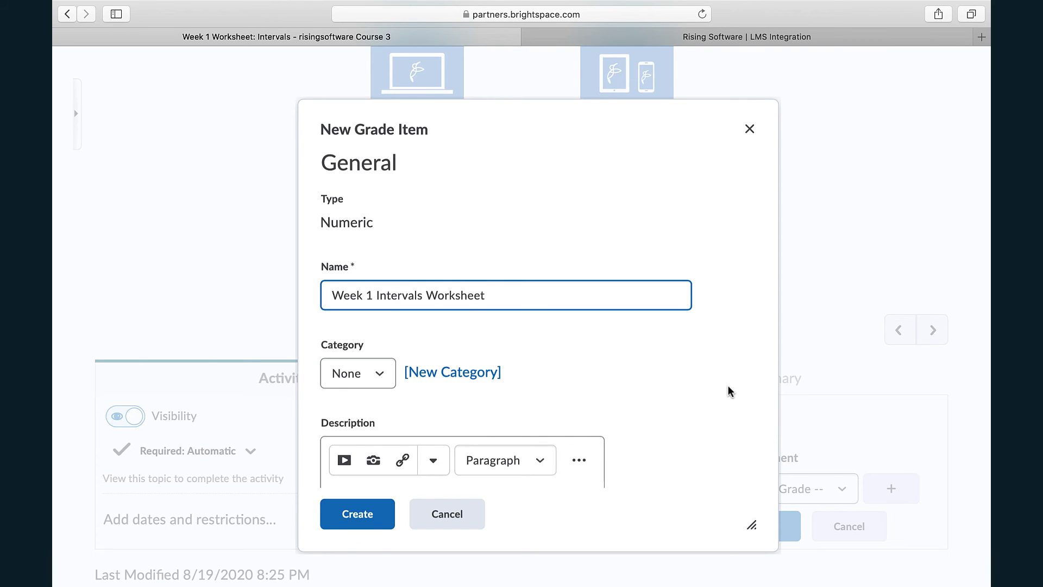
- Set the new grade item's maximum points to 50
scroll(728, 391, "down", 5)
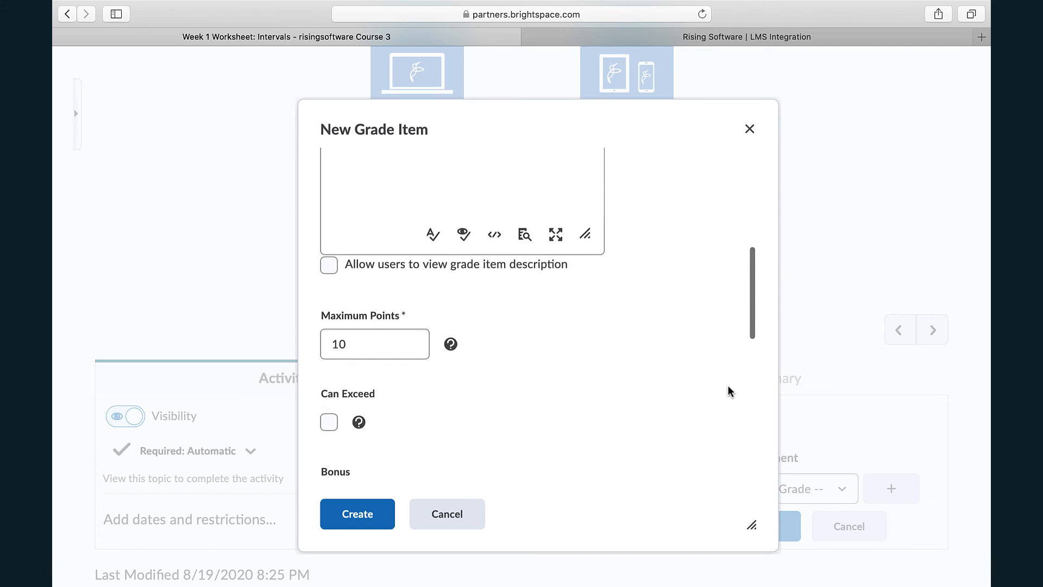
left_click(375, 299)
left_click_drag(359, 292, 296, 282)
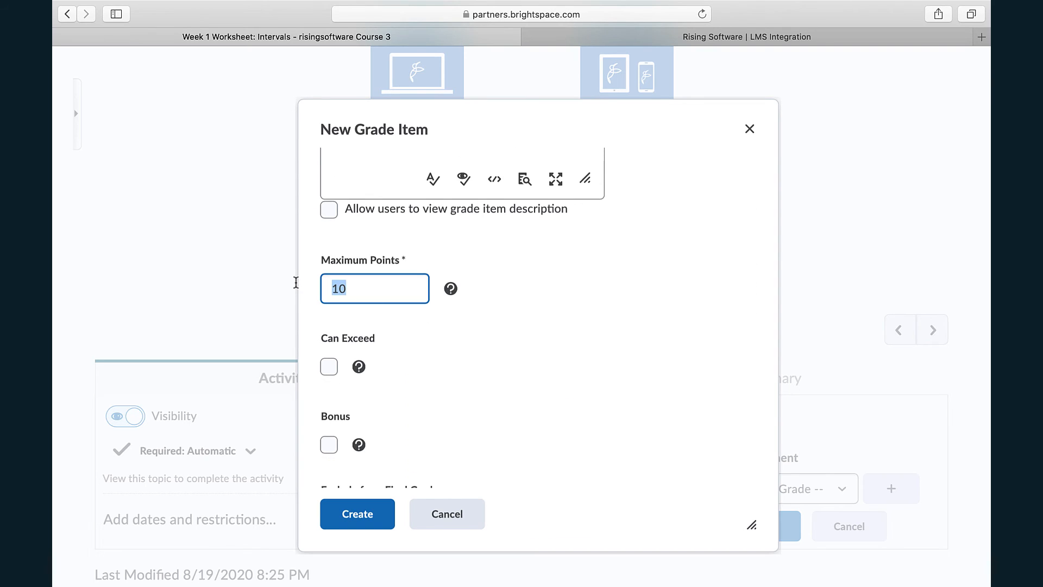
type("5")
key("Tab")
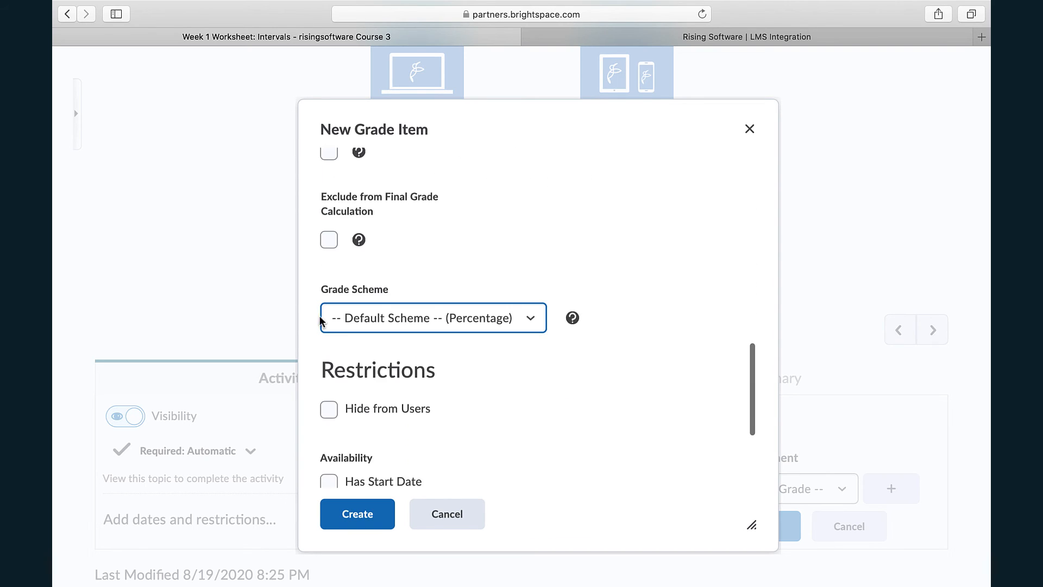
- Create the grade item with the default percentage scheme and no date restrictions, and save it as the worksheet topic's assessment
scroll(694, 384, "down", 3)
scroll(697, 384, "up", 7)
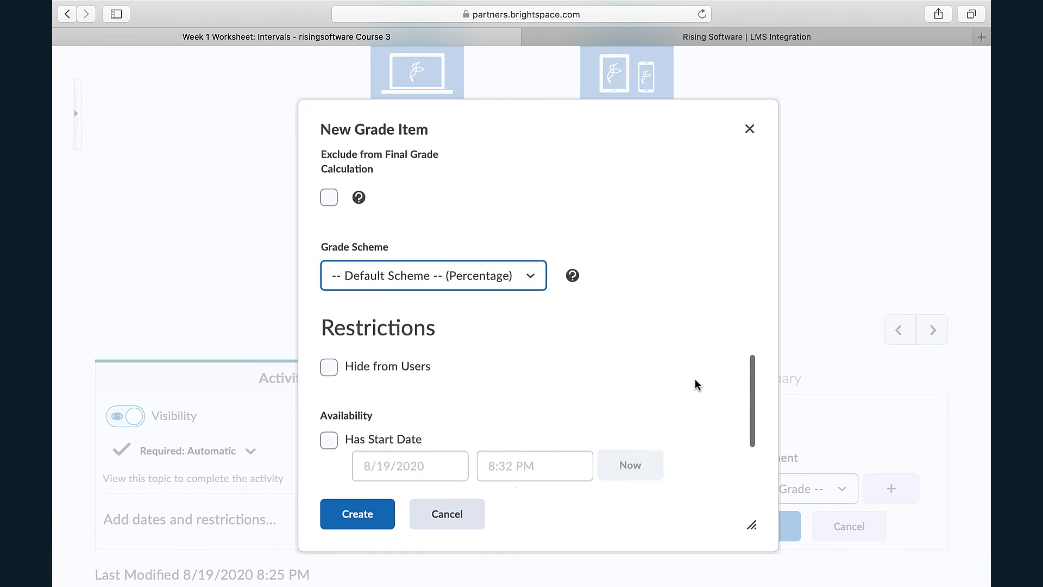
scroll(696, 384, "down", 3)
scroll(695, 384, "down", 3)
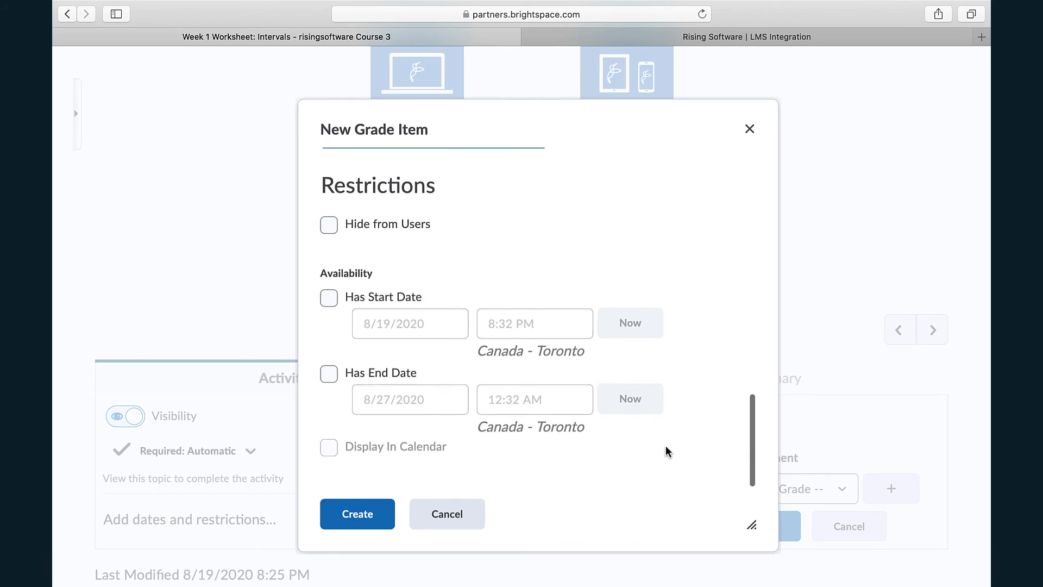
scroll(667, 449, "up", 2)
scroll(659, 454, "down", 2)
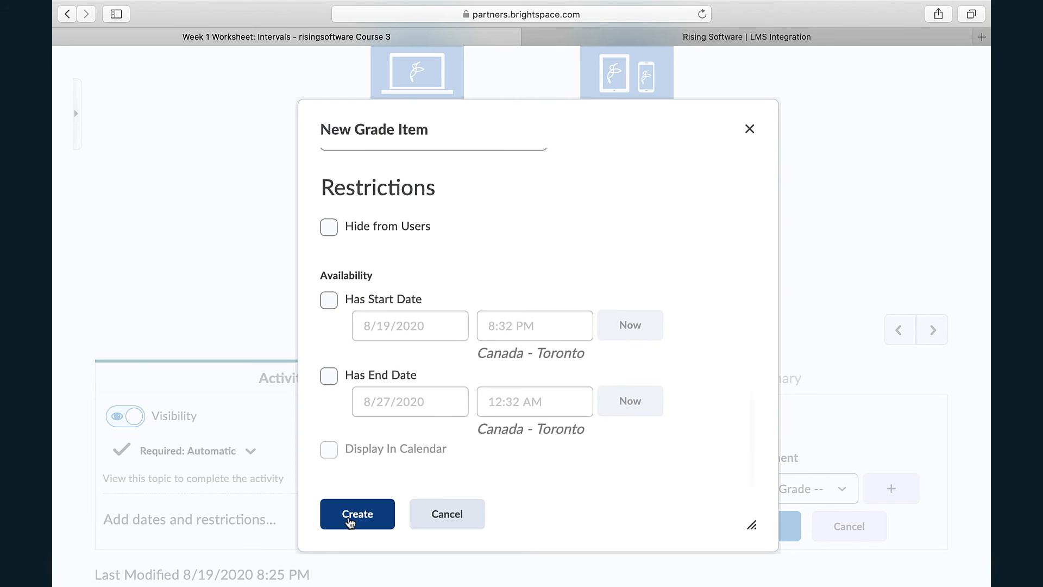
left_click(349, 522)
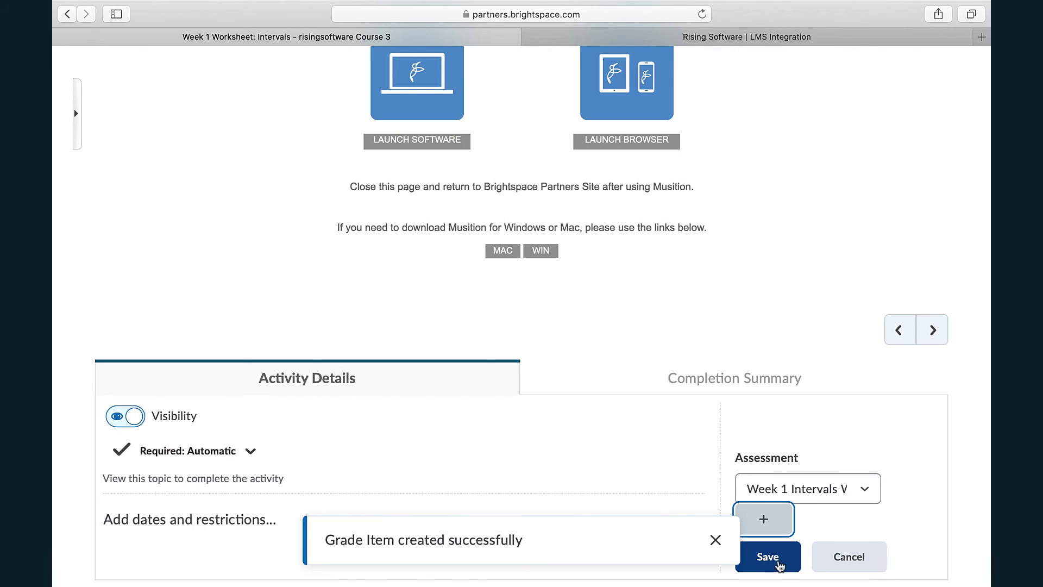
left_click(773, 566)
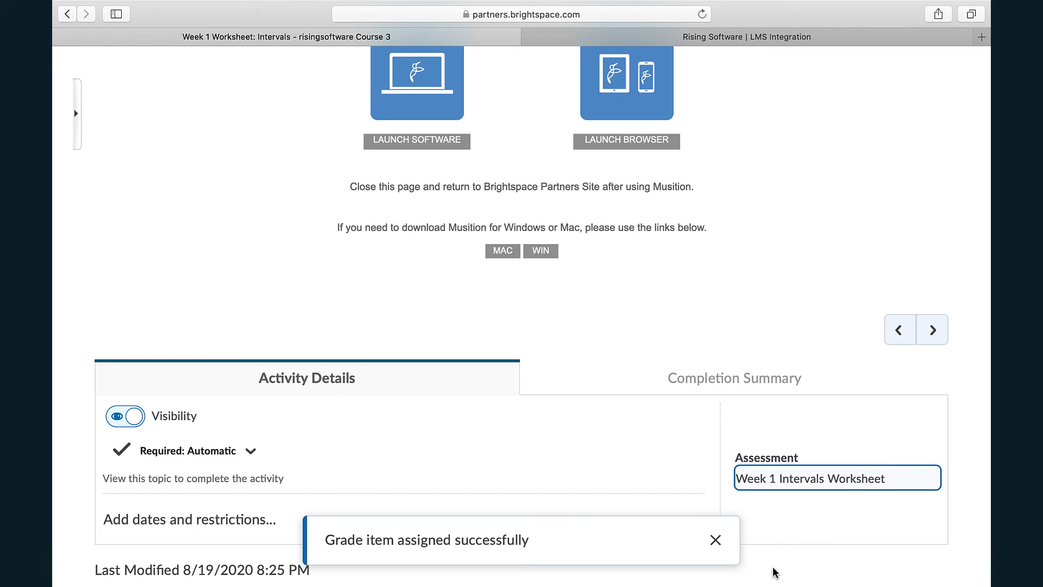
- Open the course grades and show the list of grade items under grade management
scroll(933, 226, "up", 10)
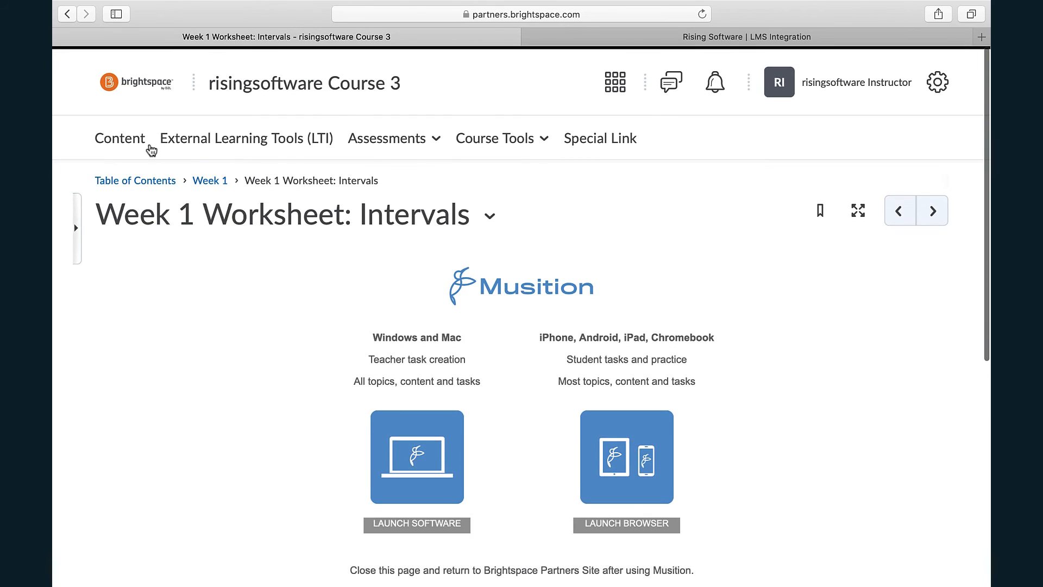
left_click(418, 140)
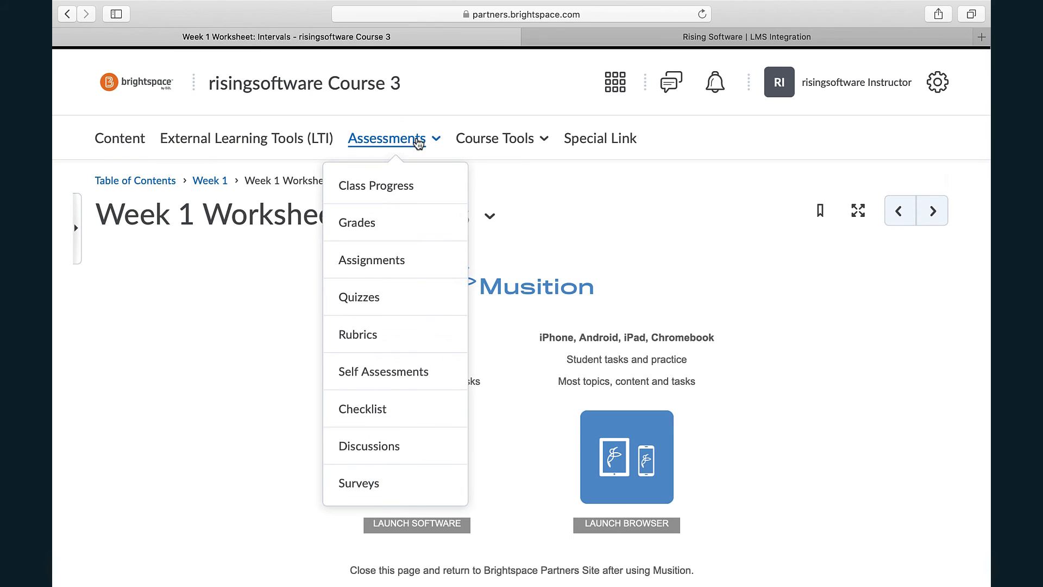
left_click(374, 224)
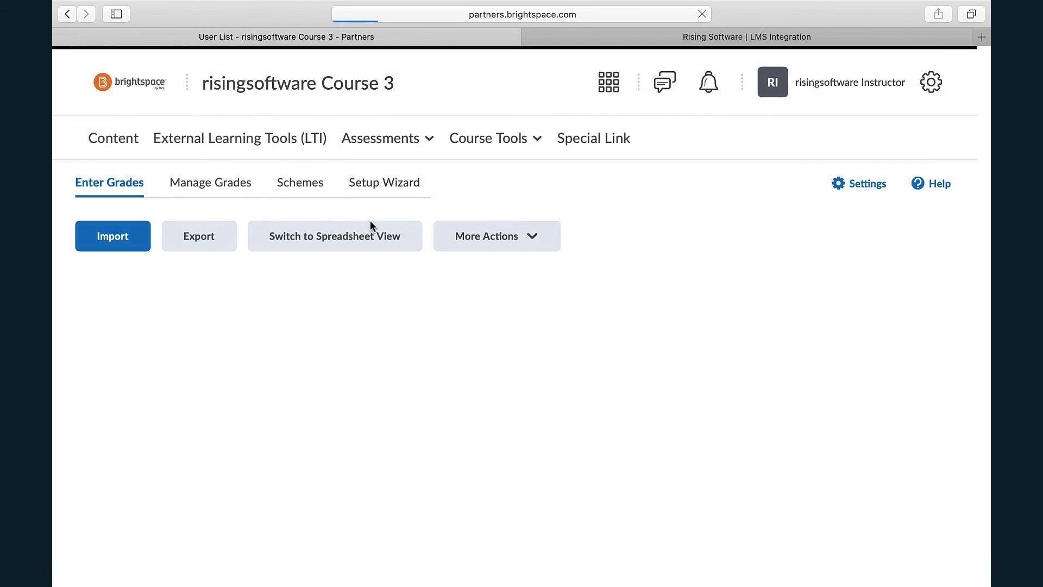
left_click(222, 183)
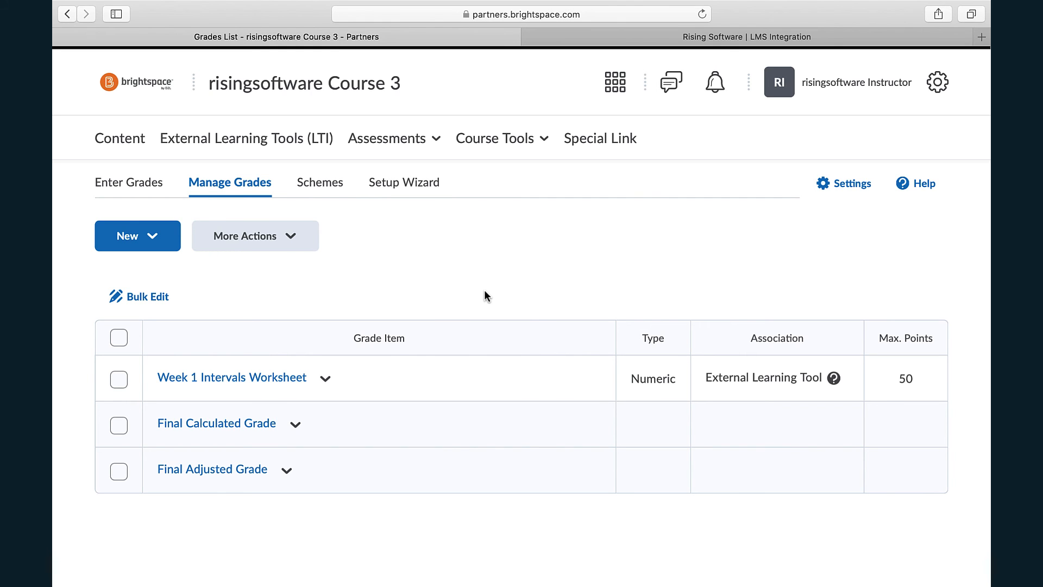
- Return to the Week 1 content and show the external learning tool links available as existing activities
left_click(132, 140)
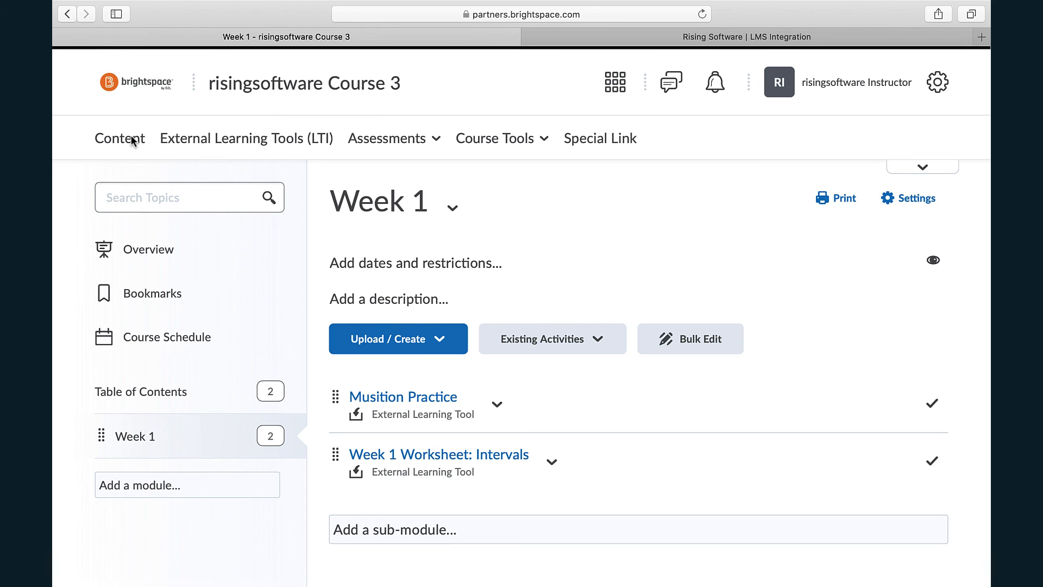
left_click(564, 348)
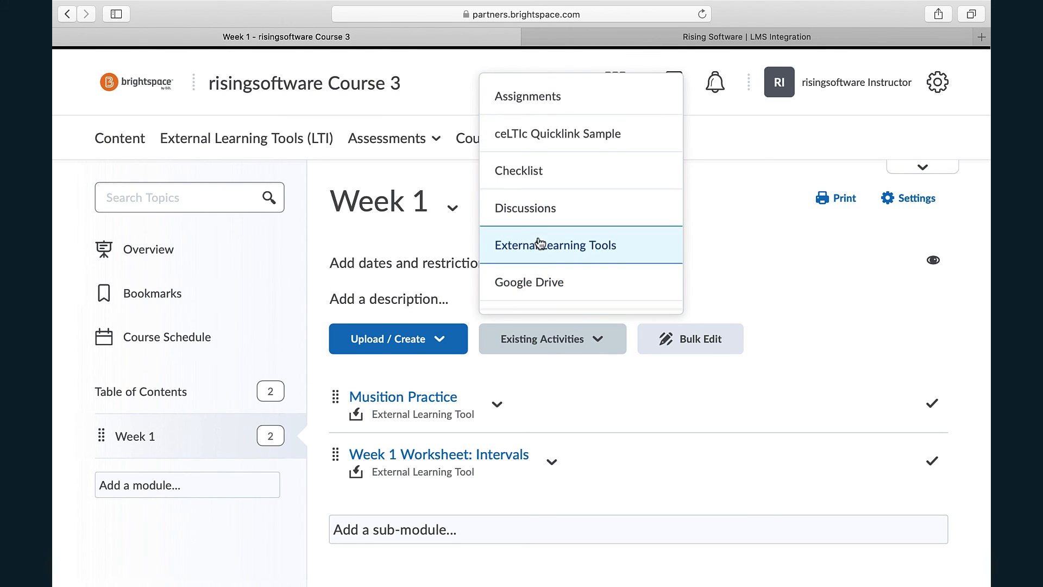
left_click(541, 246)
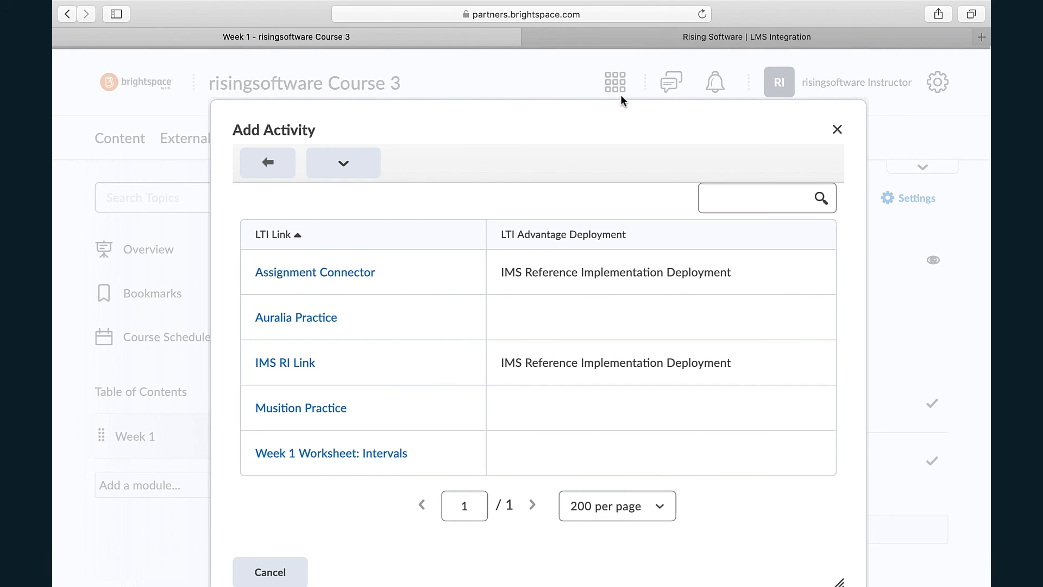
left_click_drag(621, 119, 619, 77)
scroll(790, 473, "down", 2)
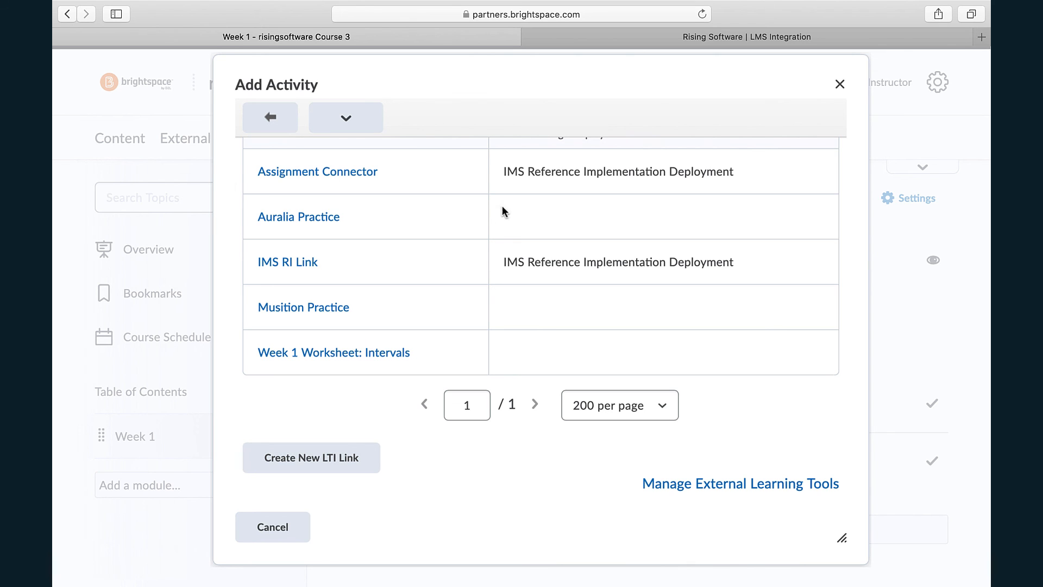
- Examine the Auralia and Musition task launch URLs on the Rising Software LMS Integration page, and cancel adding the activity in Week 1
left_click(683, 38)
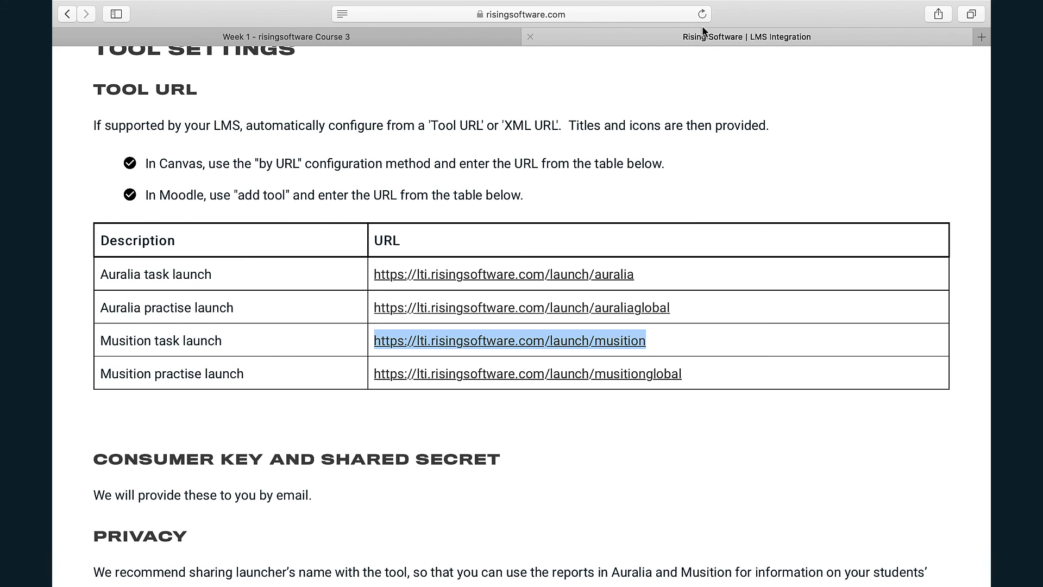
left_click(233, 275)
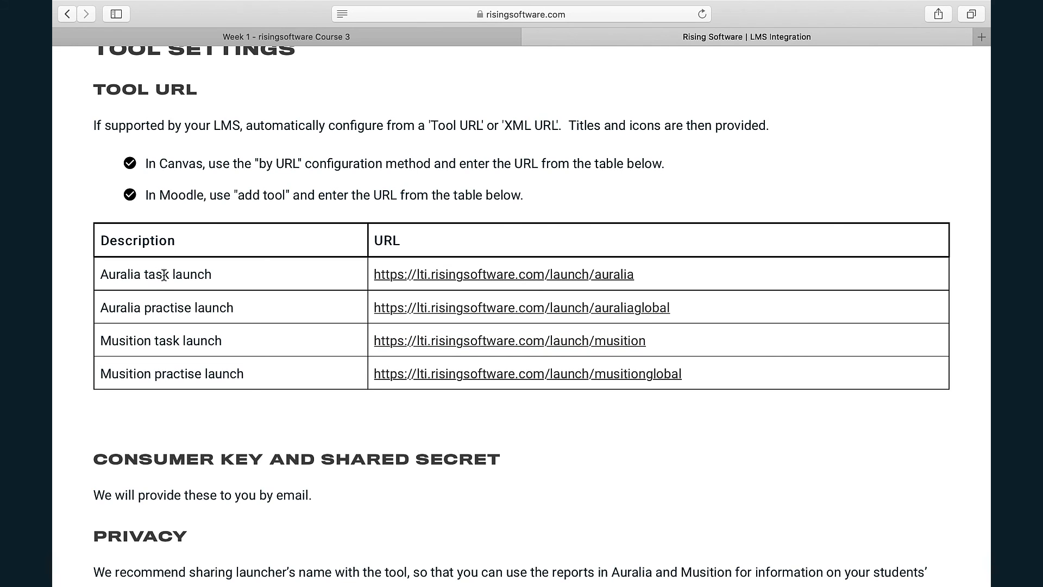
left_click_drag(655, 275, 374, 276)
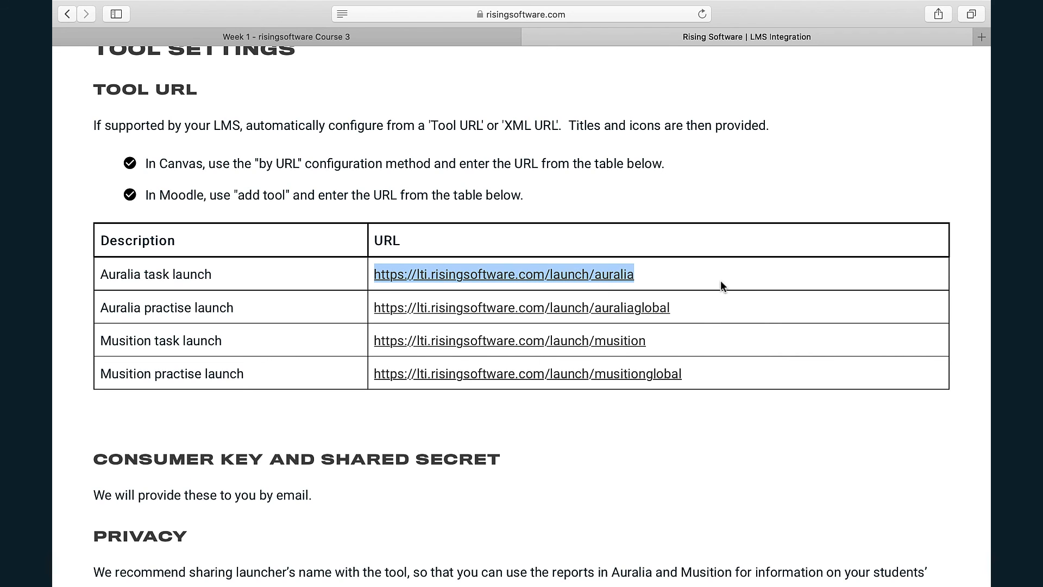
left_click(666, 340)
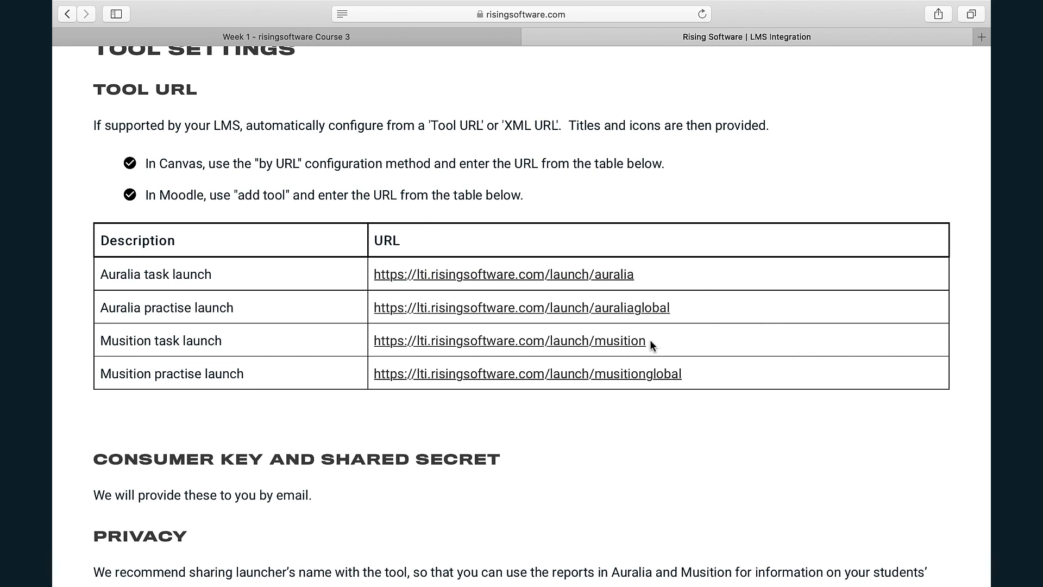
left_click_drag(650, 340, 375, 341)
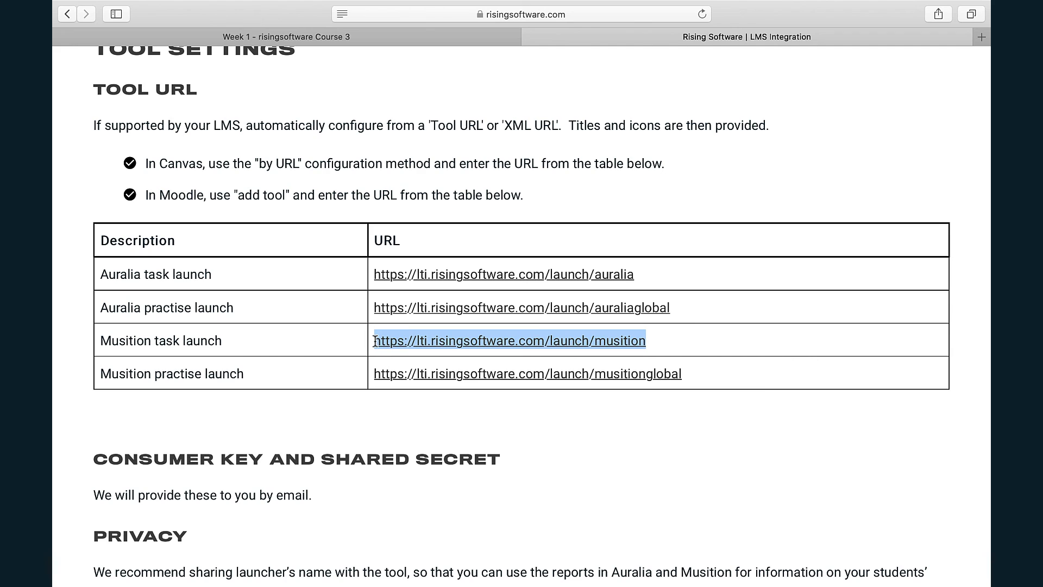
left_click(318, 338)
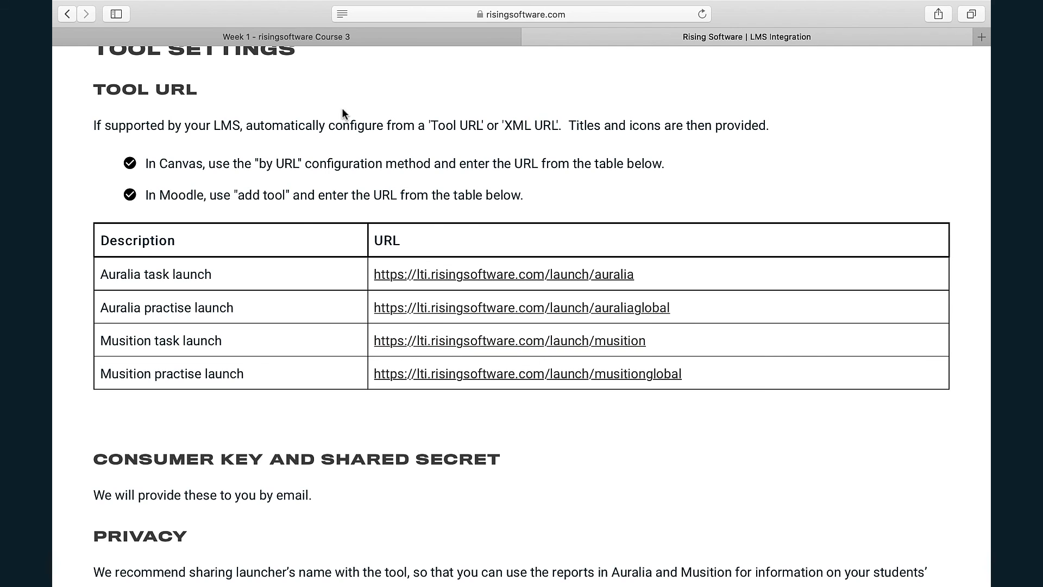
left_click(372, 38)
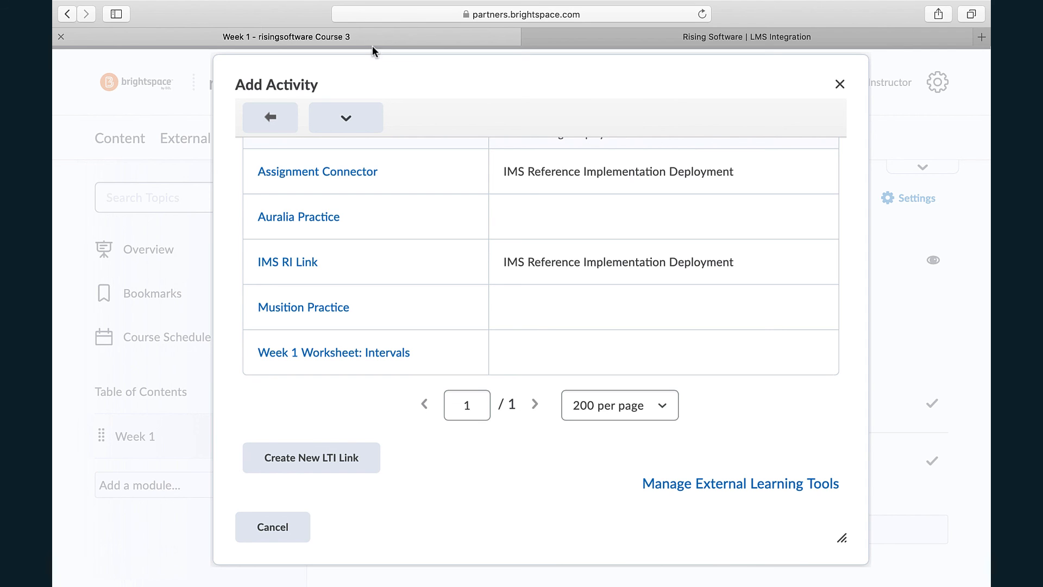
left_click(285, 526)
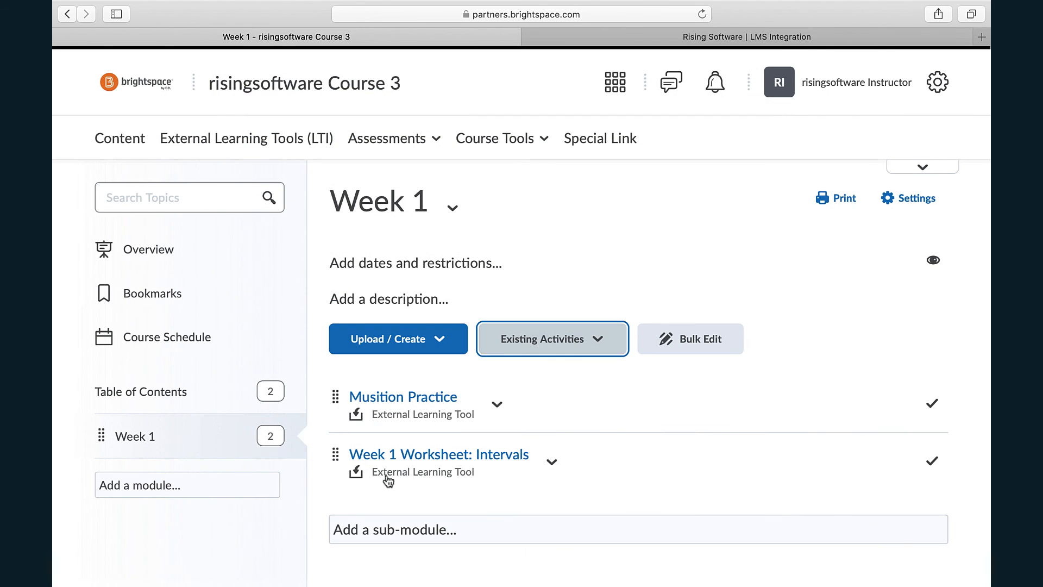